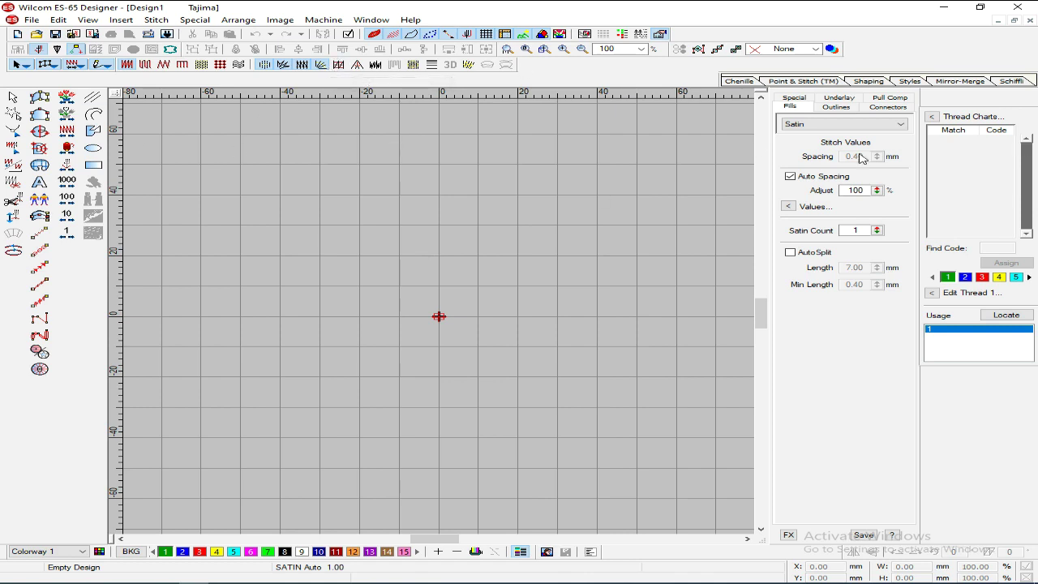
Replace the open design with a new blank one and draw a rectangle about 6.75 by 5.58 mm around the origin
click(1029, 19)
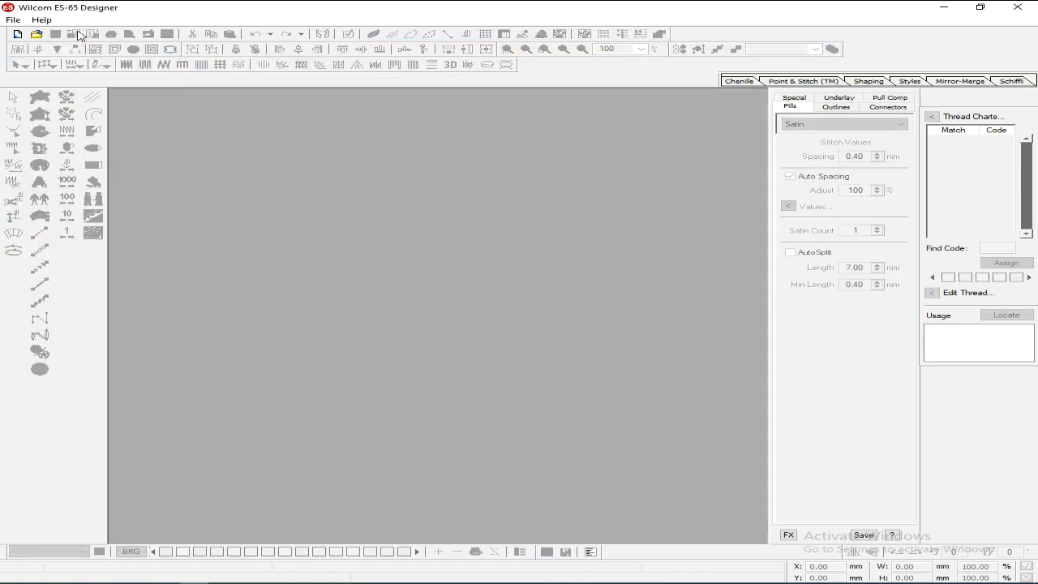
click(17, 34)
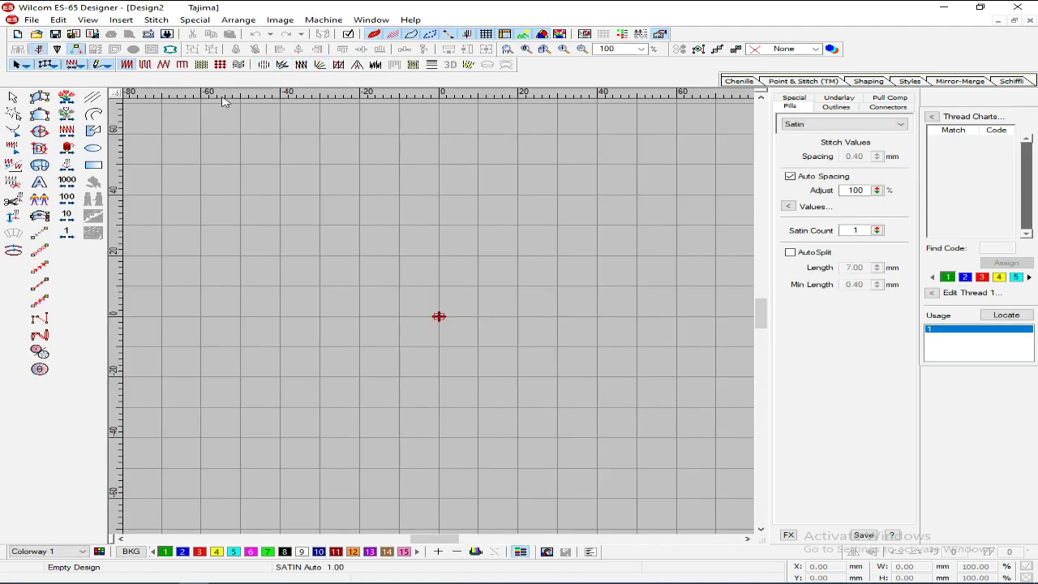
click(94, 165)
click(438, 317)
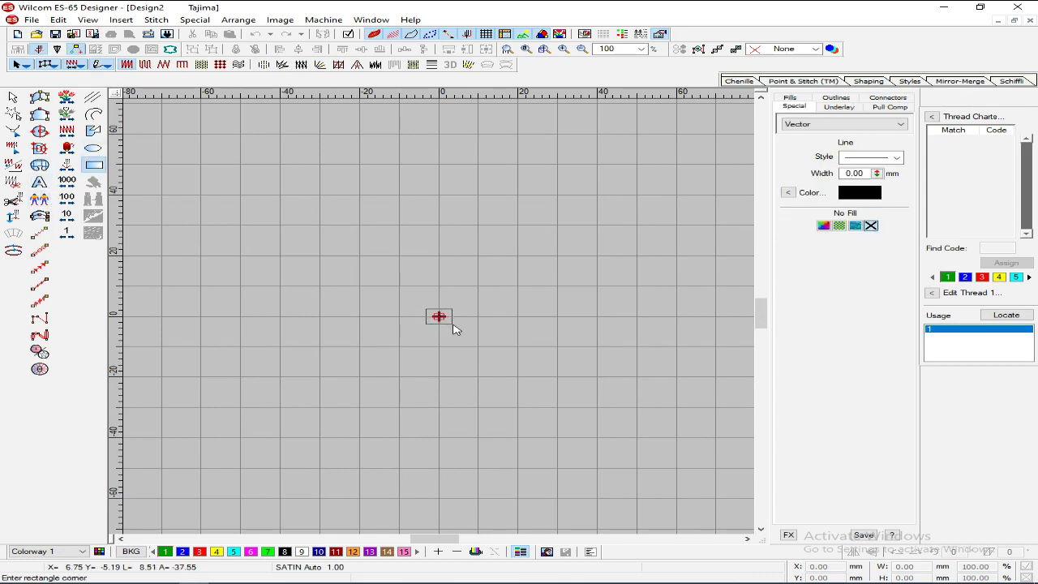
click(453, 326)
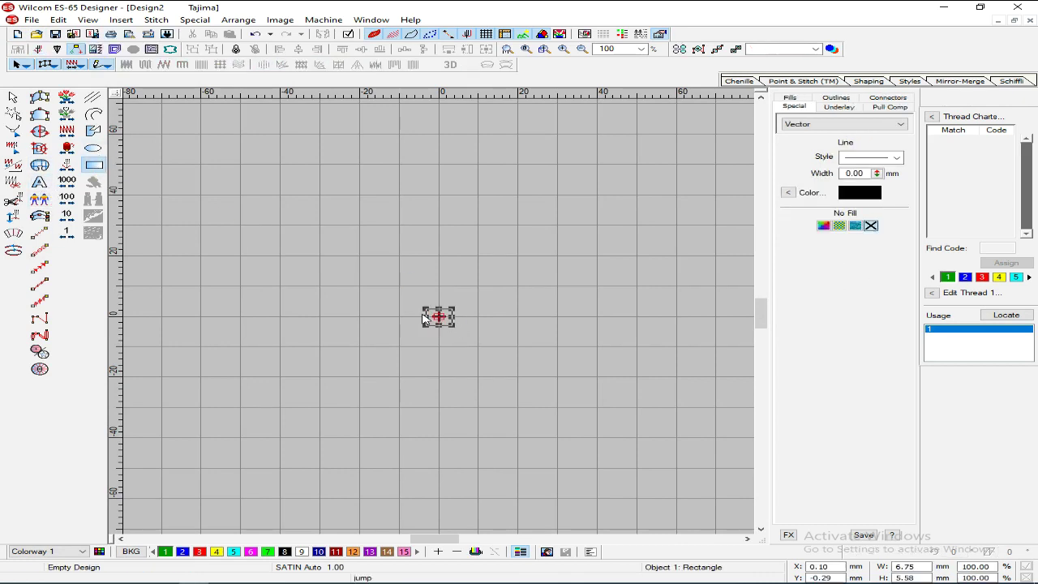
Centre the rectangle on the origin by setting its position to X 0 and Y 0
drag(832, 568, 672, 579)
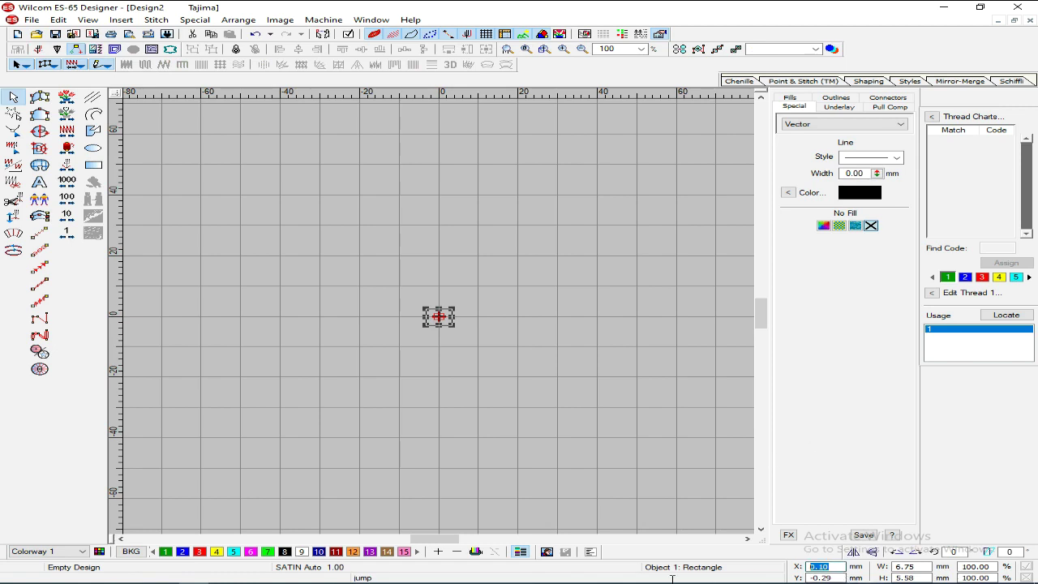
text(0)
key(Tab)
text(0)
key(Return)
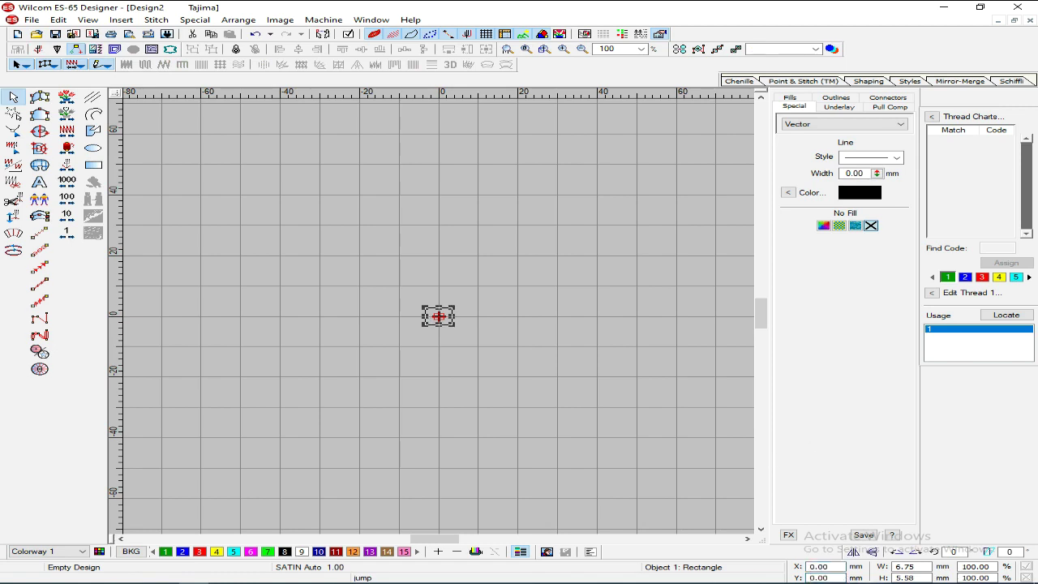
Resize the rectangle to 3.5 mm wide and 4 mm high
key(z)
key(z)
key(z)
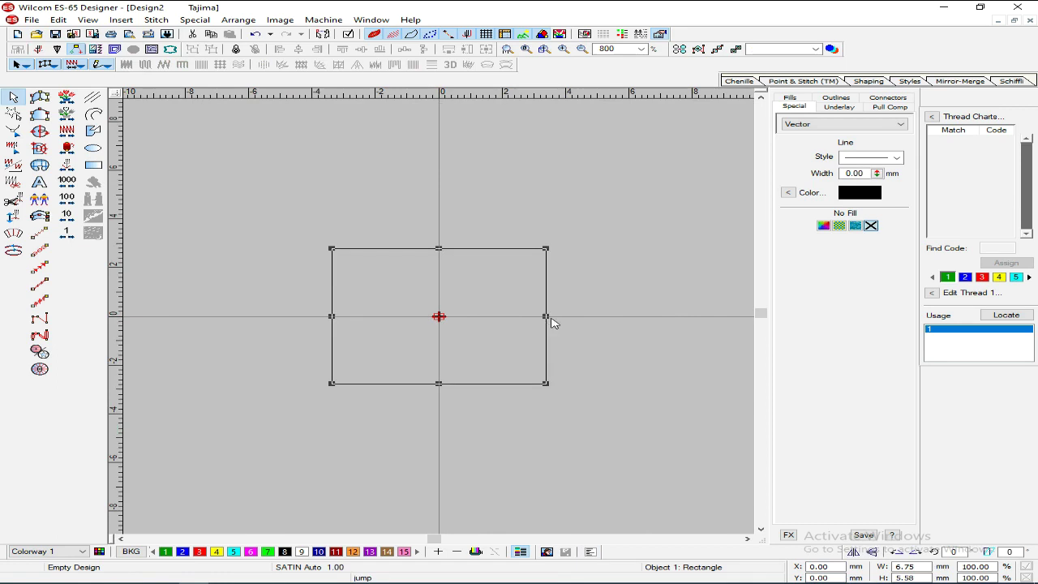
drag(546, 317, 517, 319)
double_click(907, 566)
text(3.)
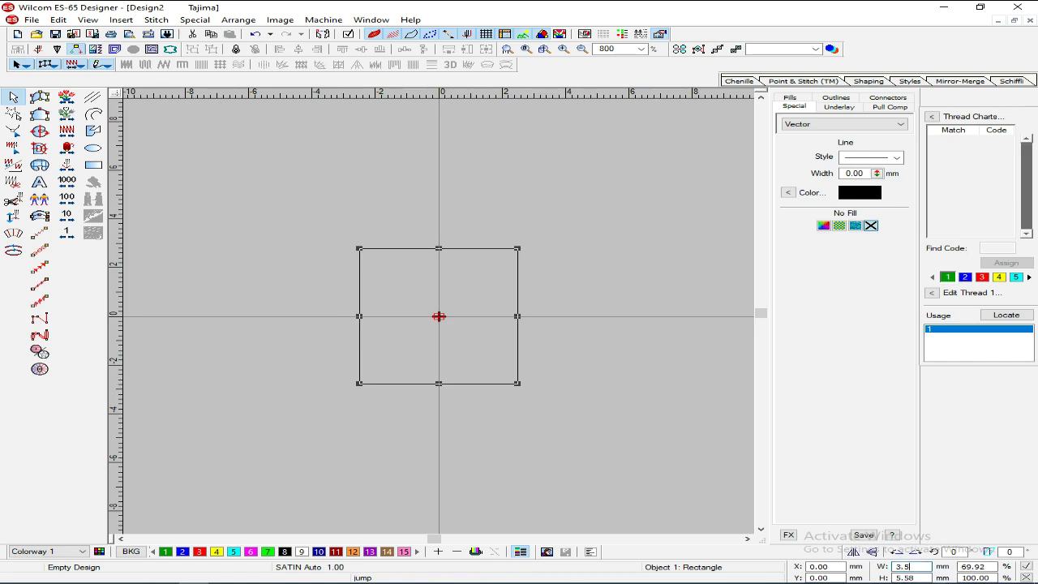
text(5)
key(Tab)
text(5)
key(Return)
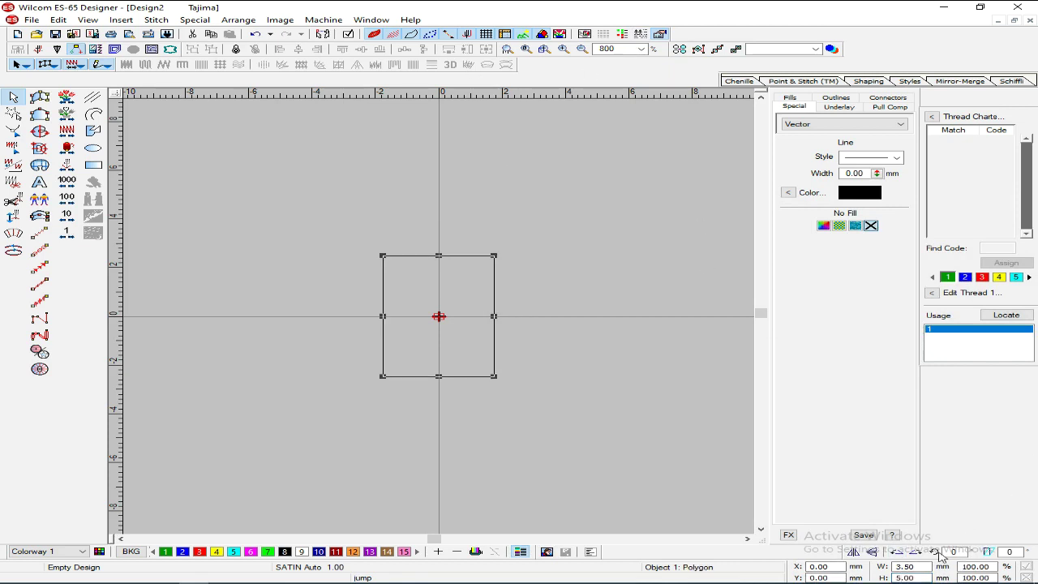
text(4)
key(Return)
Move the rectangle to about X -1.73, Y 1.99 mm so its lower-right corner meets the origin
click(572, 165)
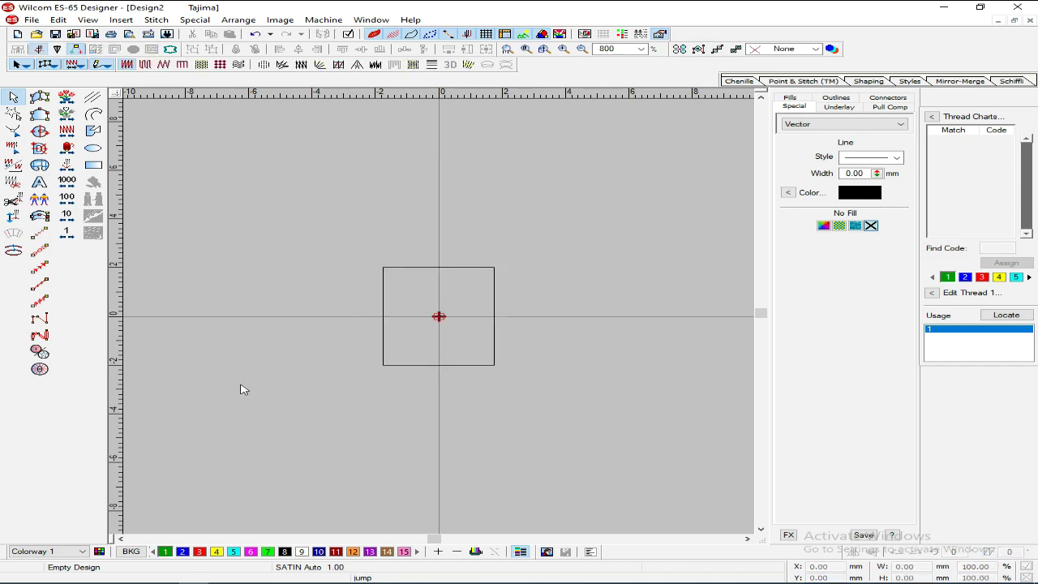
click(441, 268)
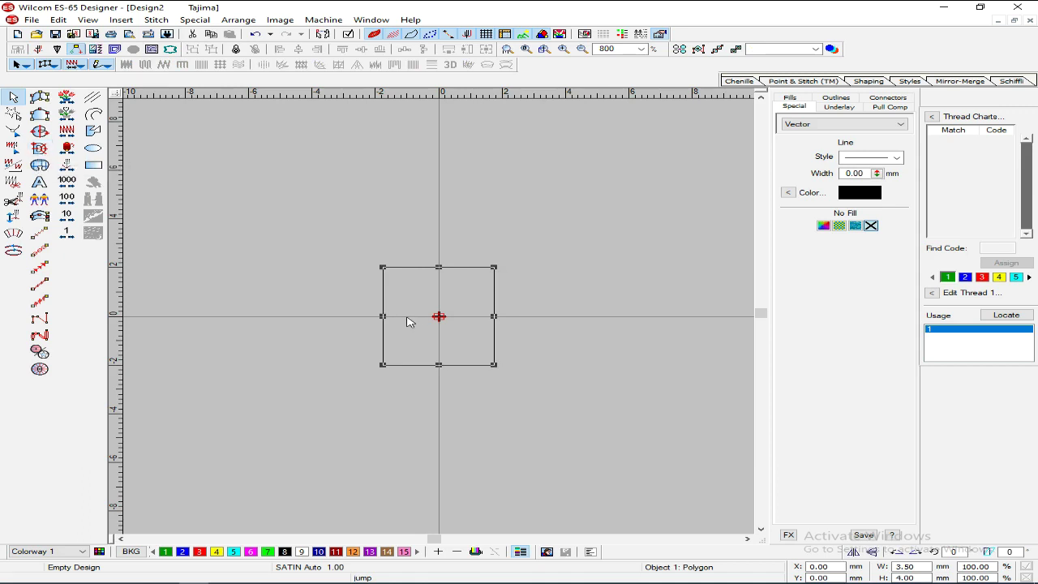
drag(447, 322, 395, 276)
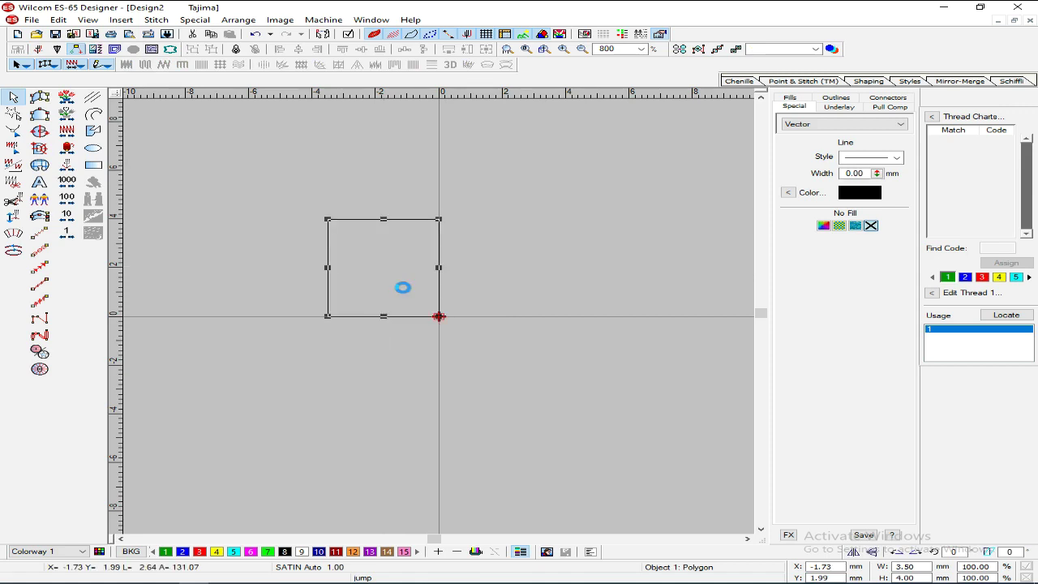
Duplicate the rectangle and place the copy diagonally across the origin at X 1.73, Y -1.99 mm
click(816, 565)
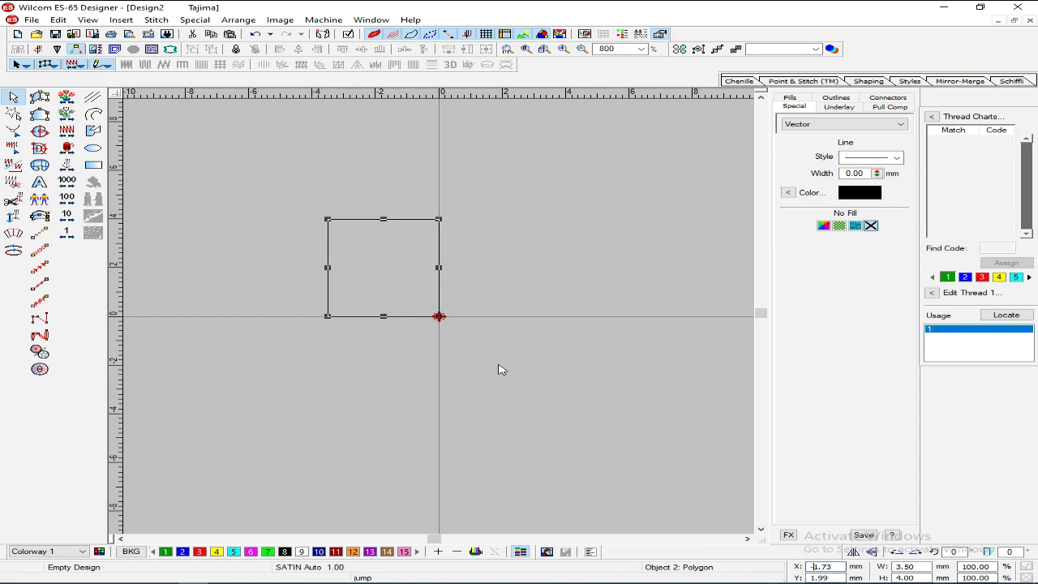
key(Delete)
click(813, 578)
text(-)
key(Return)
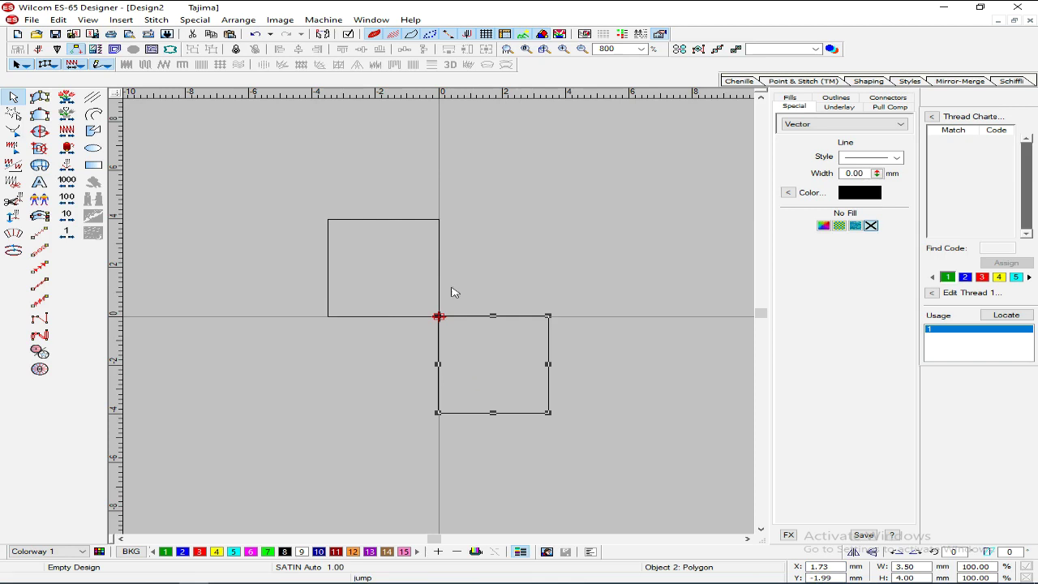
Delete the duplicate rectangle below and to the right of the origin
click(468, 242)
scroll(462, 245, down, 2)
key(z)
key(z)
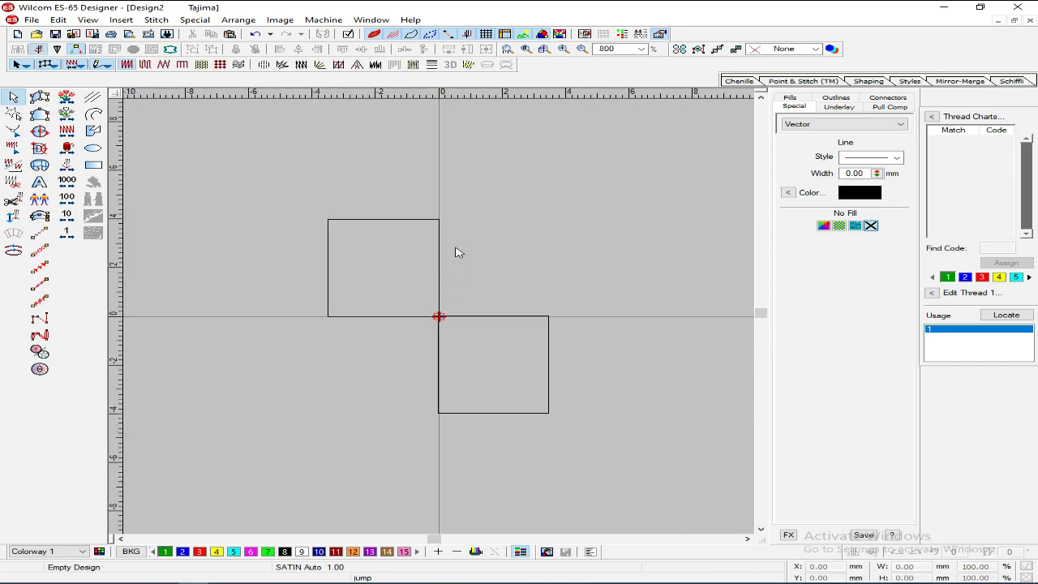
click(477, 323)
key(Delete)
Convert the remaining rectangle to a satin Complex Fill with a nearly horizontal stitch angle
click(430, 224)
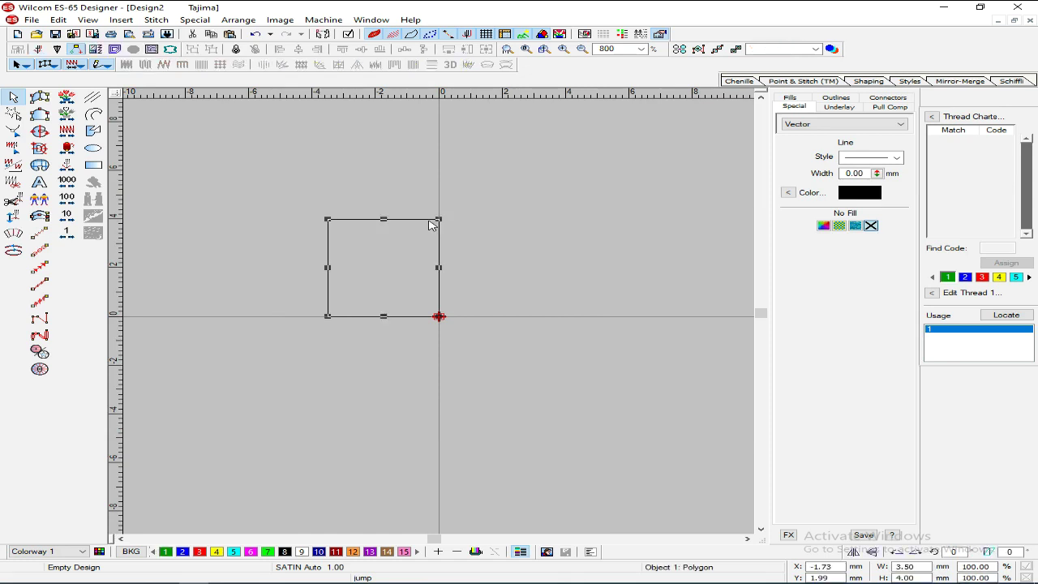
click(40, 131)
key(Return)
key(Return)
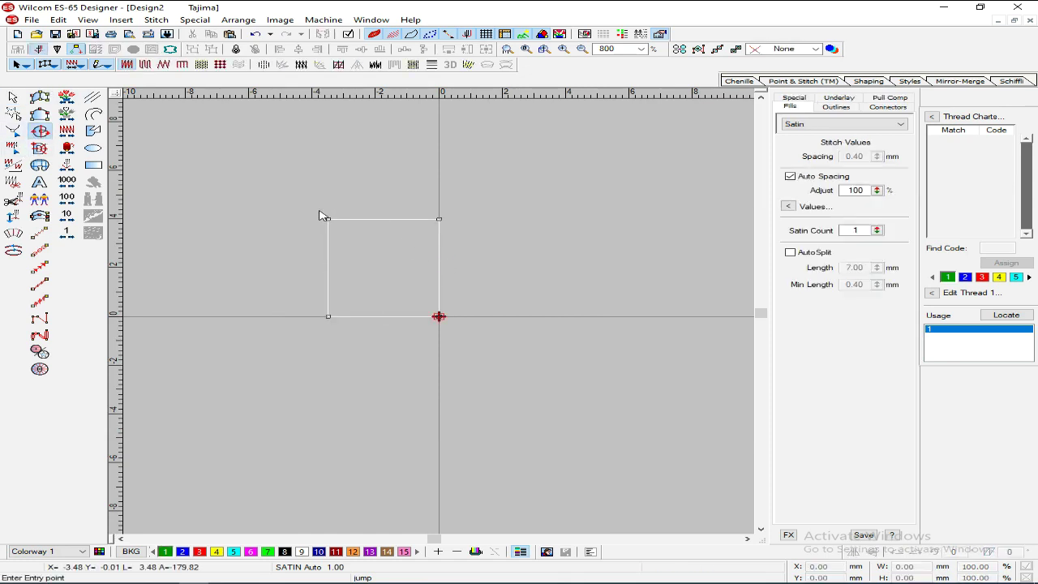
click(477, 347)
click(278, 258)
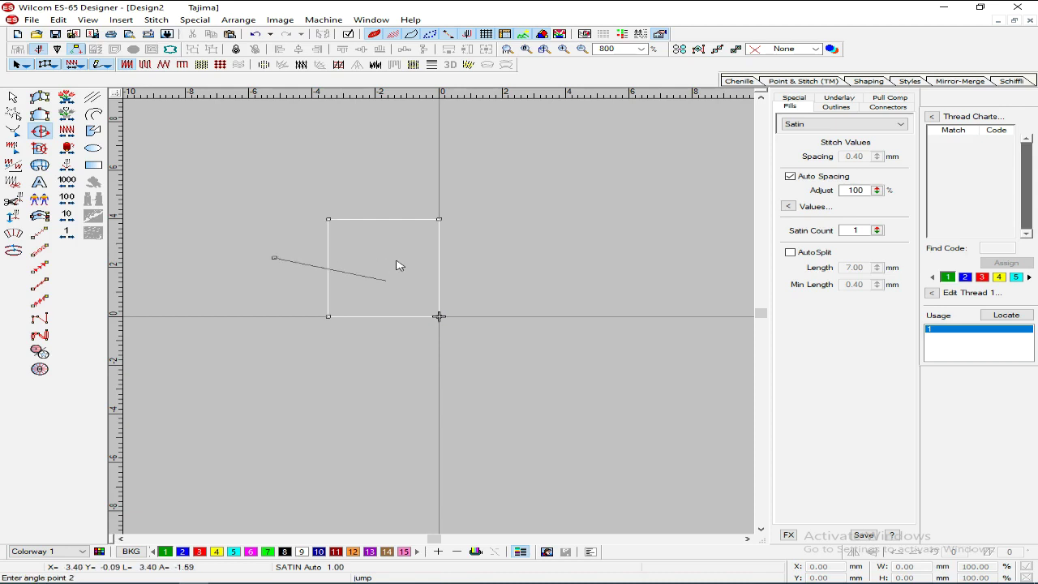
click(482, 254)
key(Return)
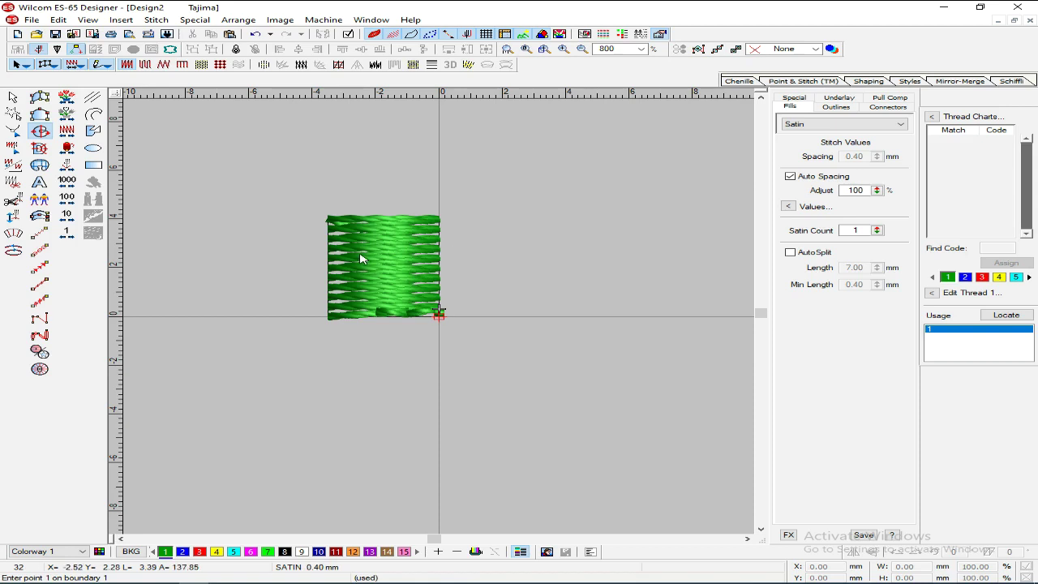
Duplicate the satin block and place the copy diagonally across the origin at X 1.73, Y -1.99 mm
key(Escape)
key(ctrl+d)
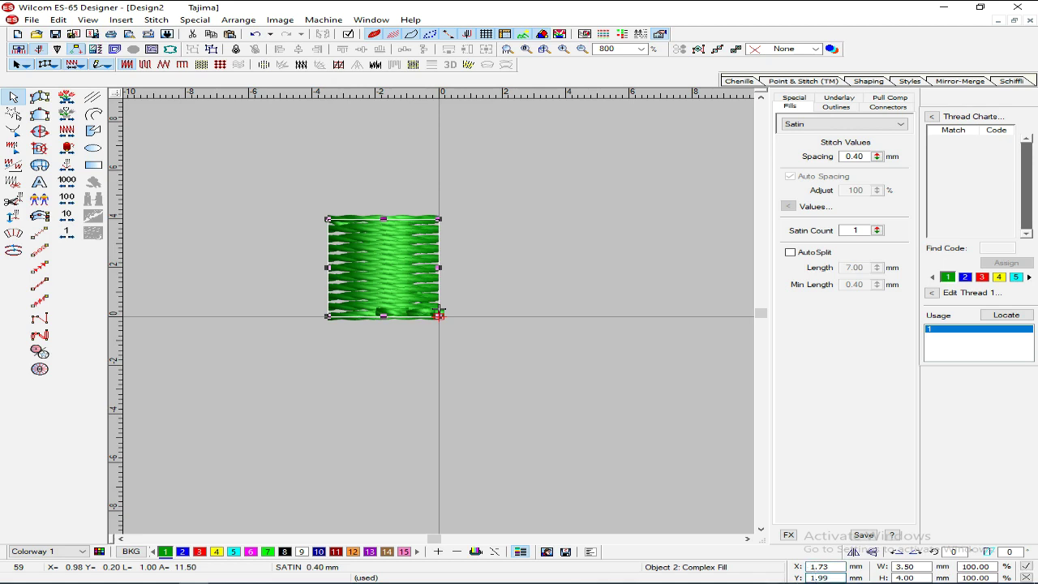
key(Return)
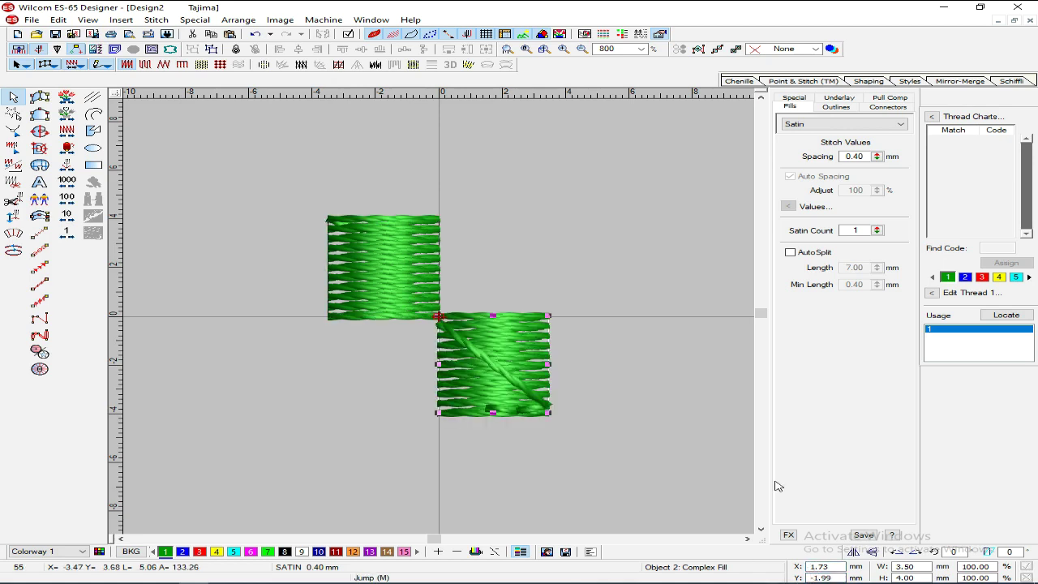
key(h)
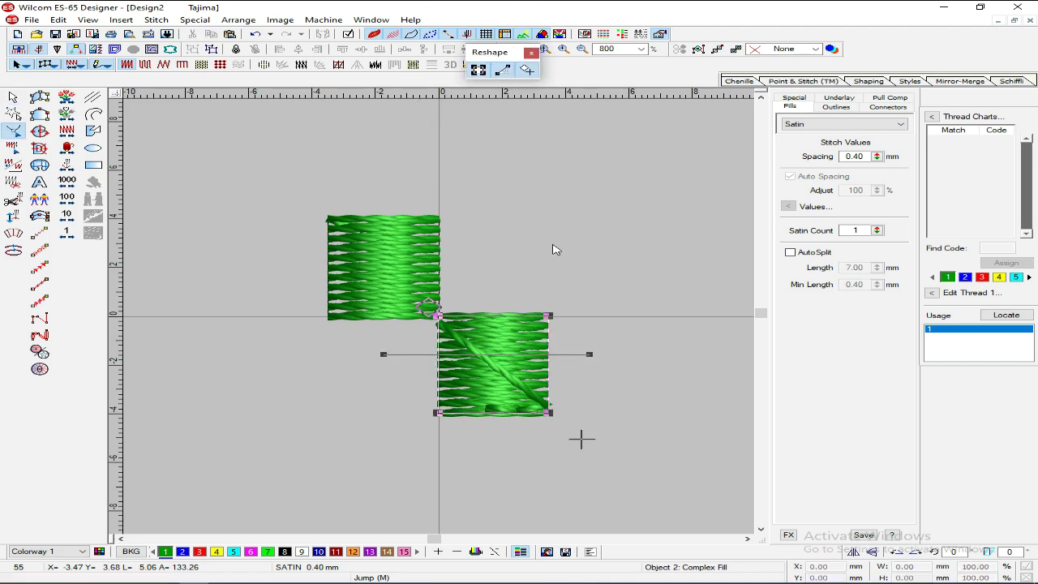
key(Escape)
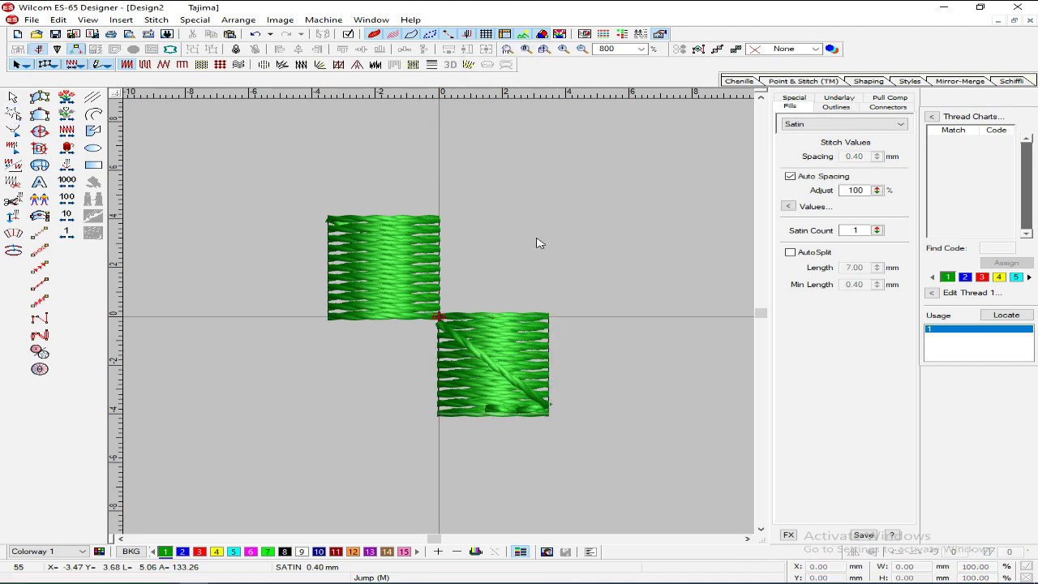
Turn off Use Auto Start and End for the design
click(160, 20)
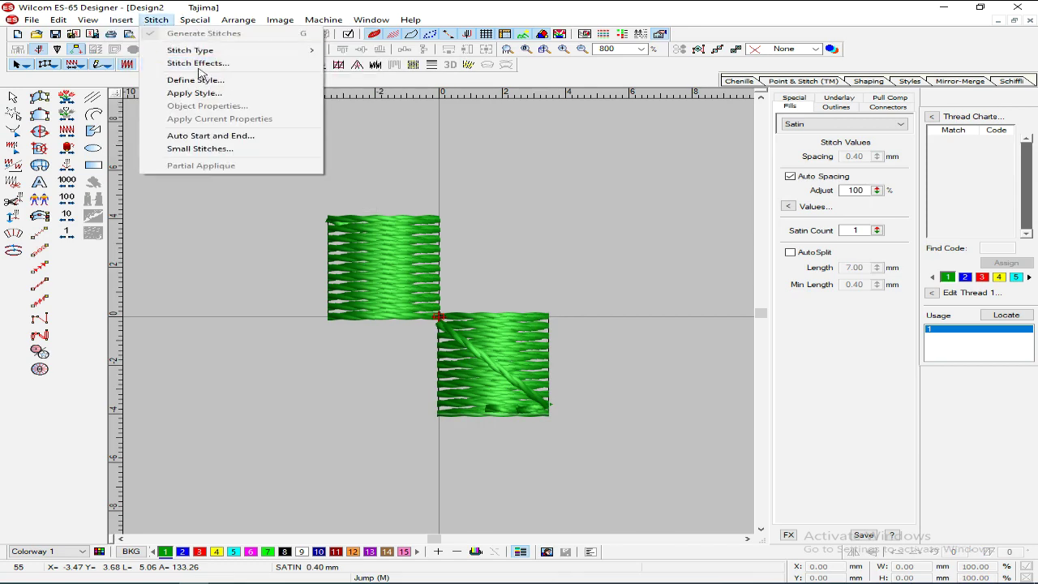
click(217, 136)
click(436, 191)
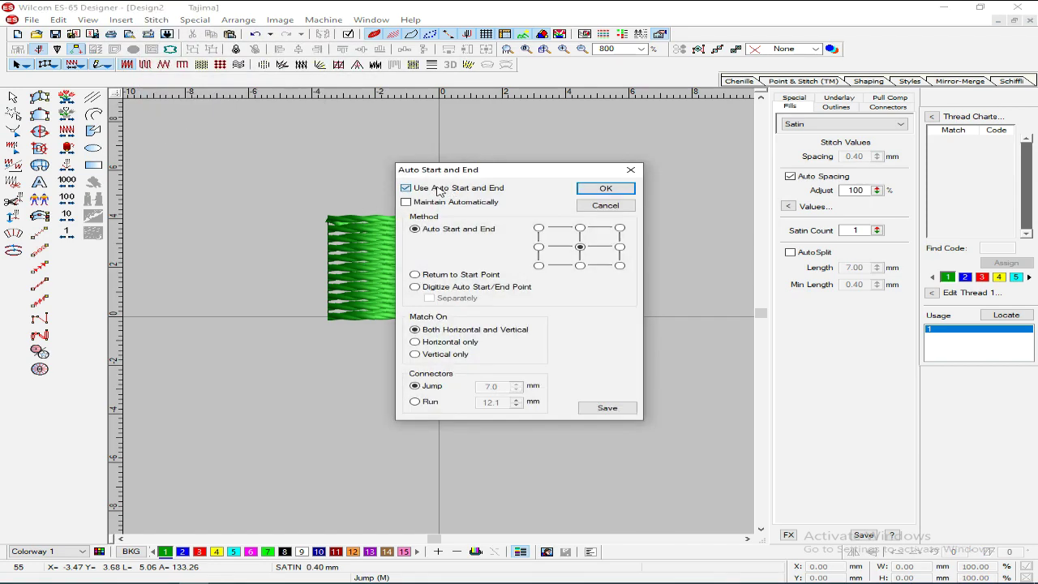
click(606, 192)
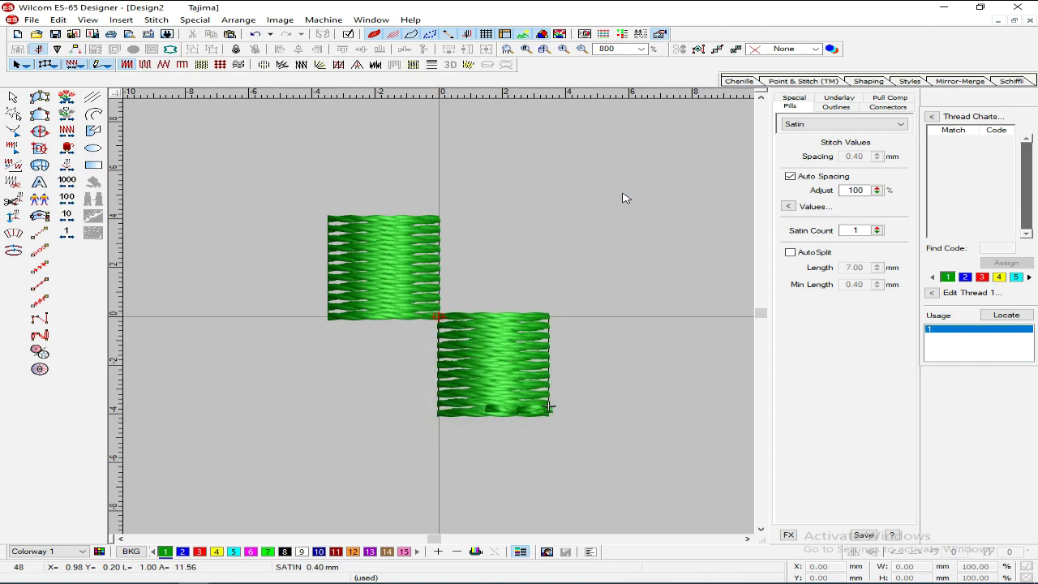
Check the Use Auto Start and End setting in the Auto Start and End options
click(121, 21)
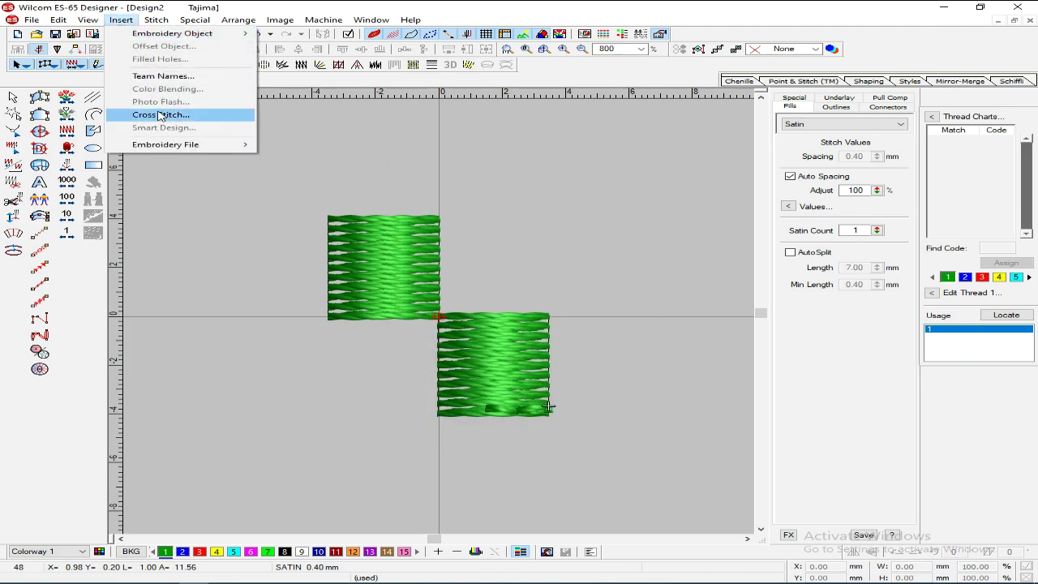
mouse_move(157, 20)
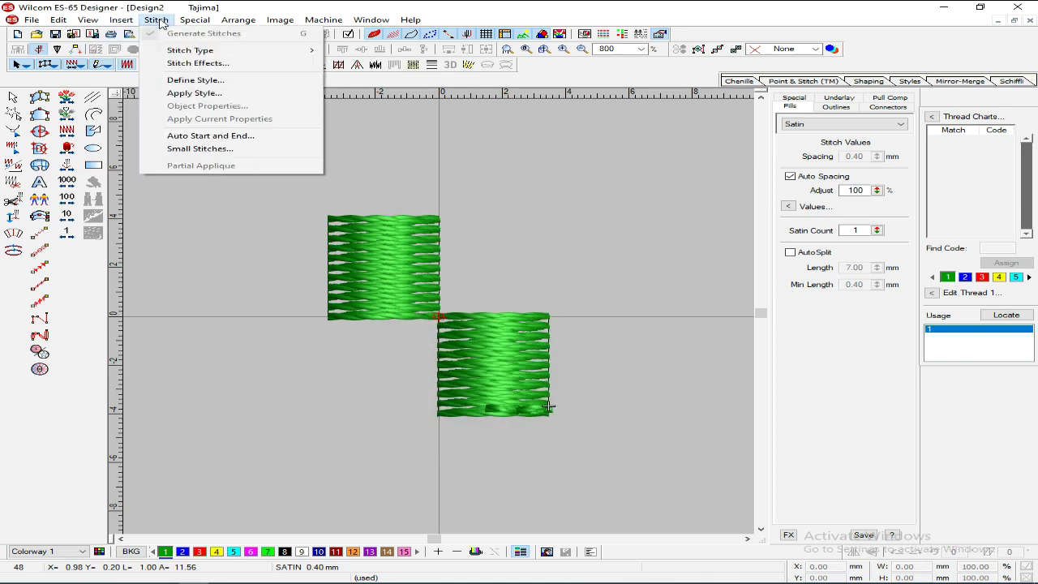
click(197, 137)
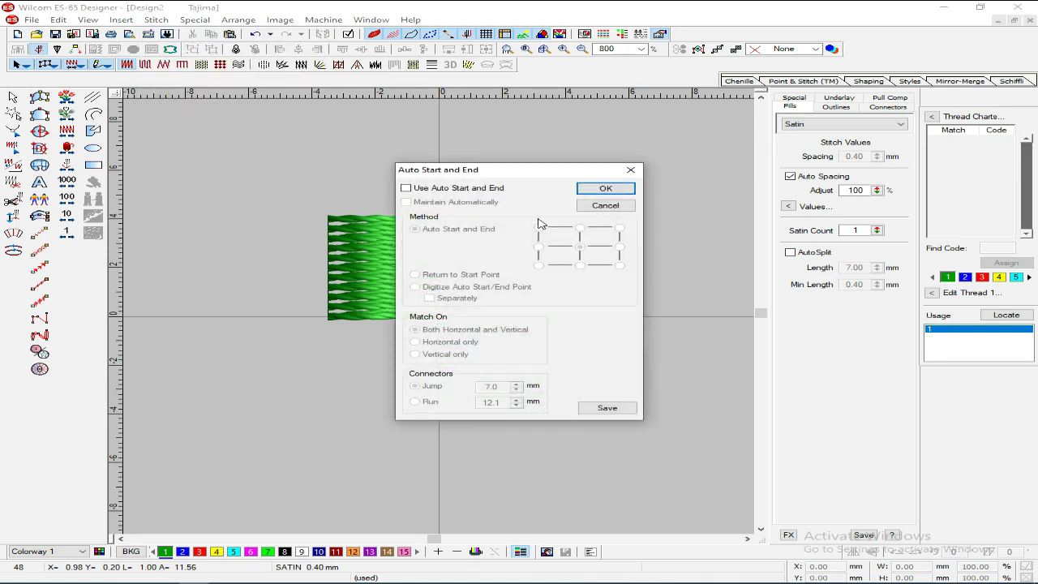
click(419, 189)
click(606, 188)
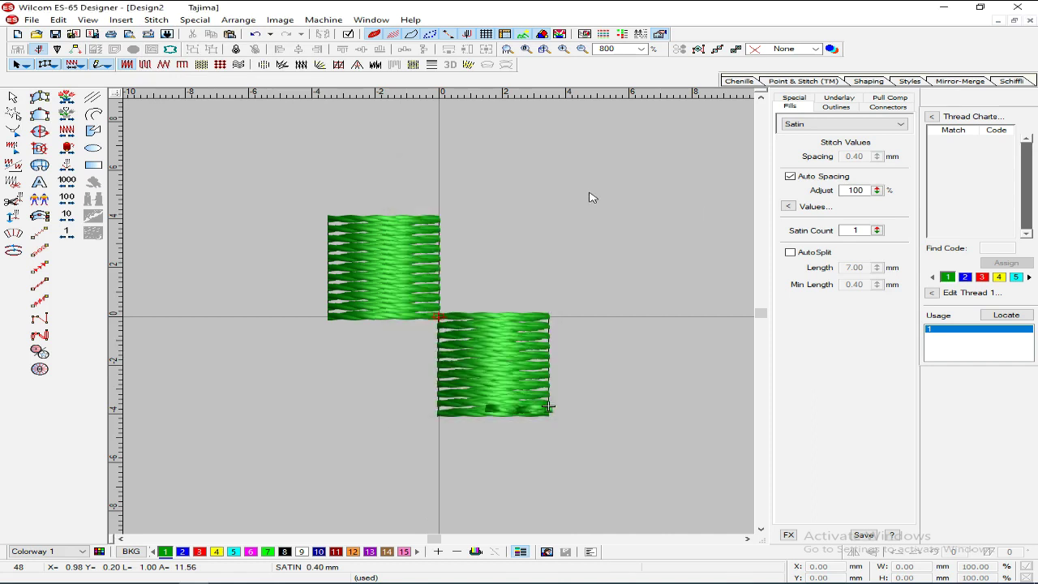
Switch off TrueView and travel backward through the stitches of both satin blocks to examine the stitching sequence
scroll(423, 325, down, 1)
scroll(458, 338, up, 1)
key(t)
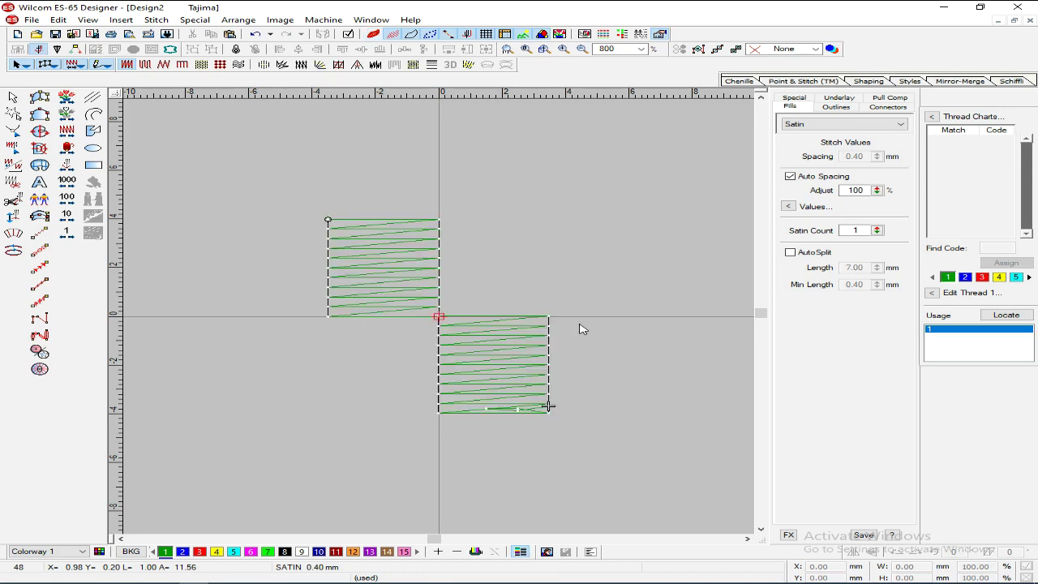
key(Left)
key(Left)
key(Left)
key(Left)
key(Left)
key(Left)
key(Left)
key(Left)
key(Left)
key(Left)
key(Left)
key(Left)
key(Left)
key(Left)
key(Left)
key(Left)
key(Left)
key(Left)
key(Left)
key(Left)
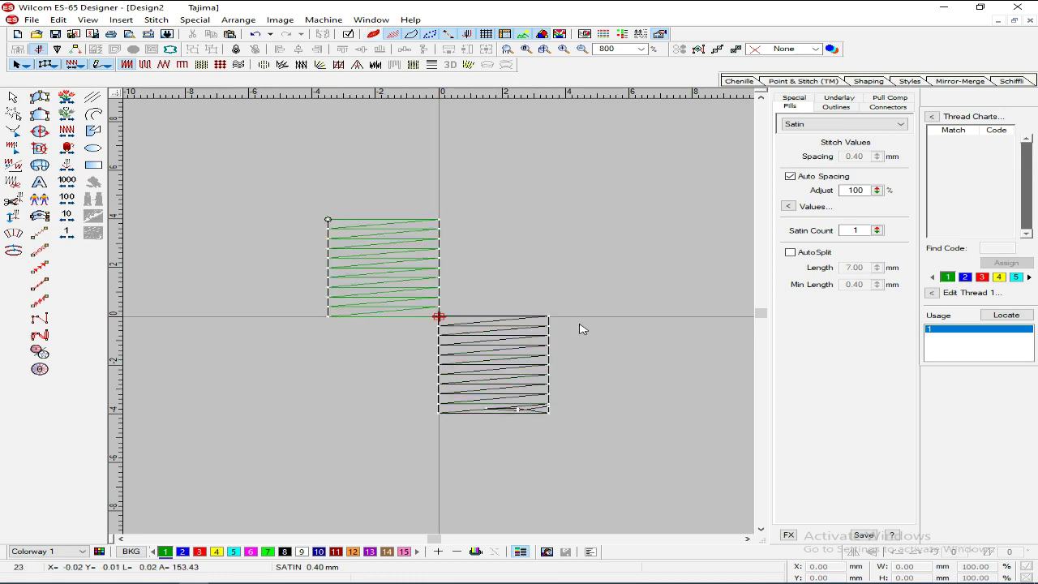
key(Left)
key(Left)
key(Left)
key(Left)
key(Left)
key(Left)
key(Left)
key(Left)
key(Left)
key(Left)
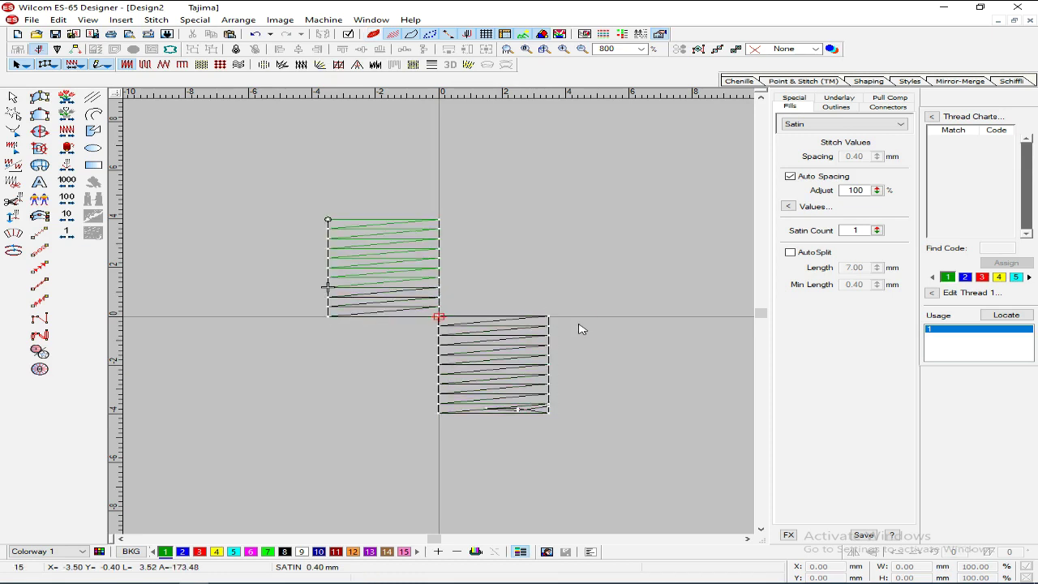
key(Left)
key(Left)
key(Left)
key(Left)
key(Left)
key(Left)
key(Left)
key(Left)
key(Left)
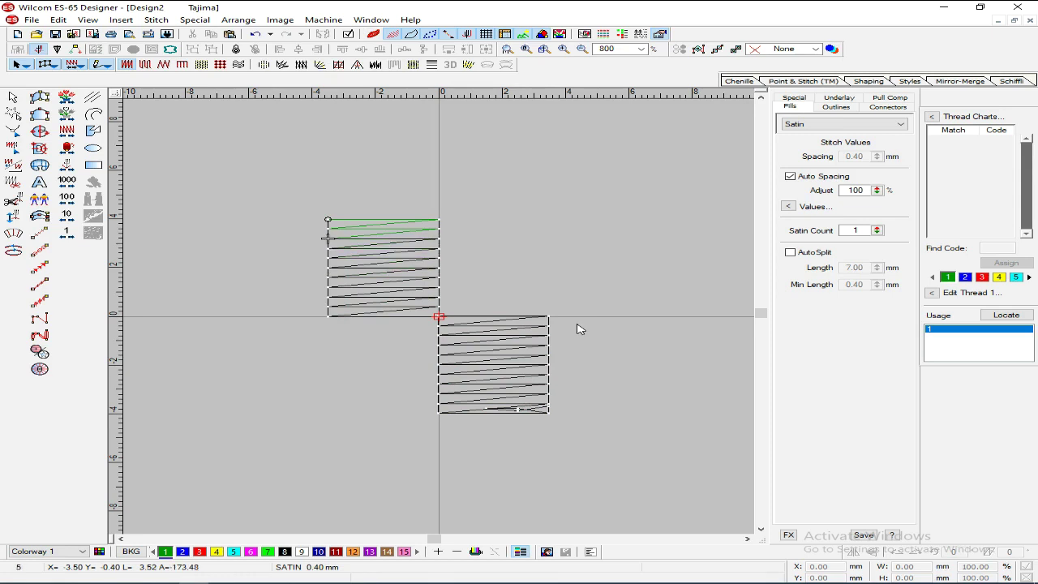
Travel forward through the stitches of the upper-left satin block to examine its stitching order
key(Right)
key(Right)
key(Right)
key(Right)
key(Right)
key(Right)
key(Right)
key(Right)
key(Right)
key(Right)
key(Right)
key(Right)
key(Right)
key(Right)
key(Right)
key(Right)
key(Right)
key(Right)
key(Right)
key(Right)
key(Right)
key(Right)
key(Right)
key(Right)
key(Right)
key(Right)
key(Right)
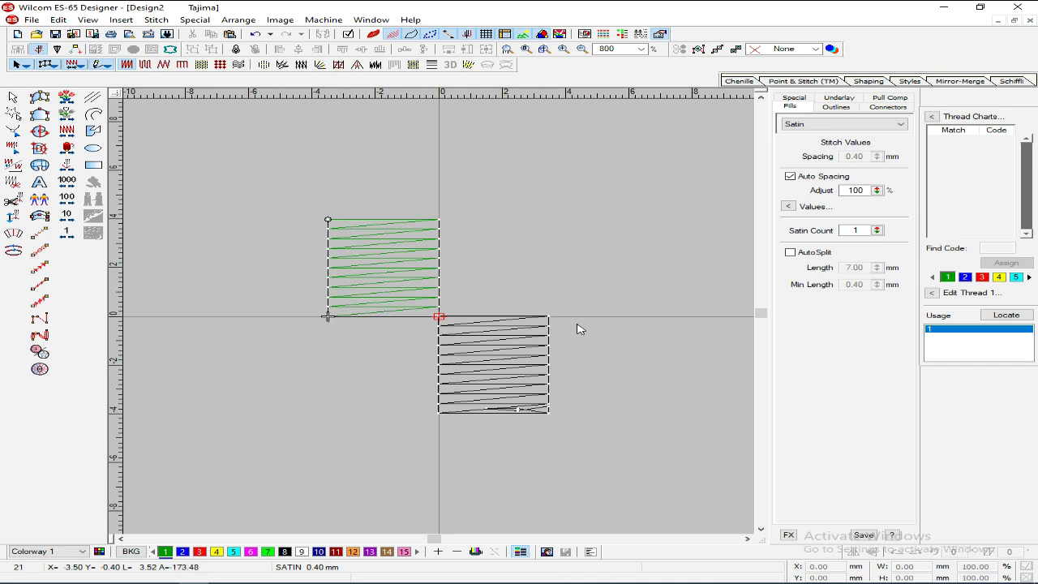
Travel forward through the stitches of the lower-right satin block to examine its stitching order
key(Right)
key(Right)
key(Right)
key(Right)
key(Right)
key(Right)
key(Right)
key(Right)
key(Right)
key(Right)
key(Right)
key(Right)
key(Right)
key(Right)
key(Right)
key(Right)
key(Right)
key(Right)
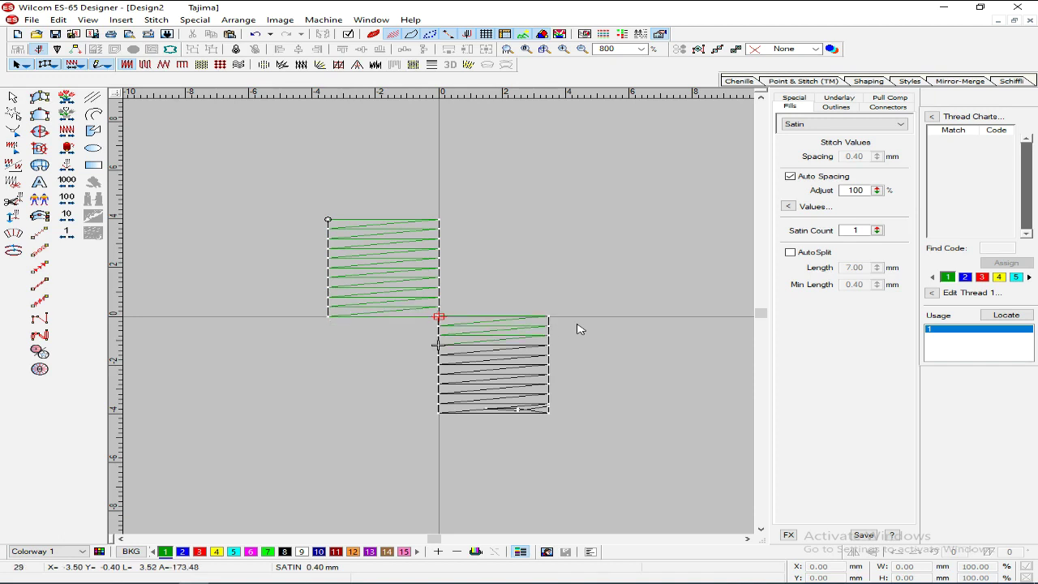
key(Left)
key(Left)
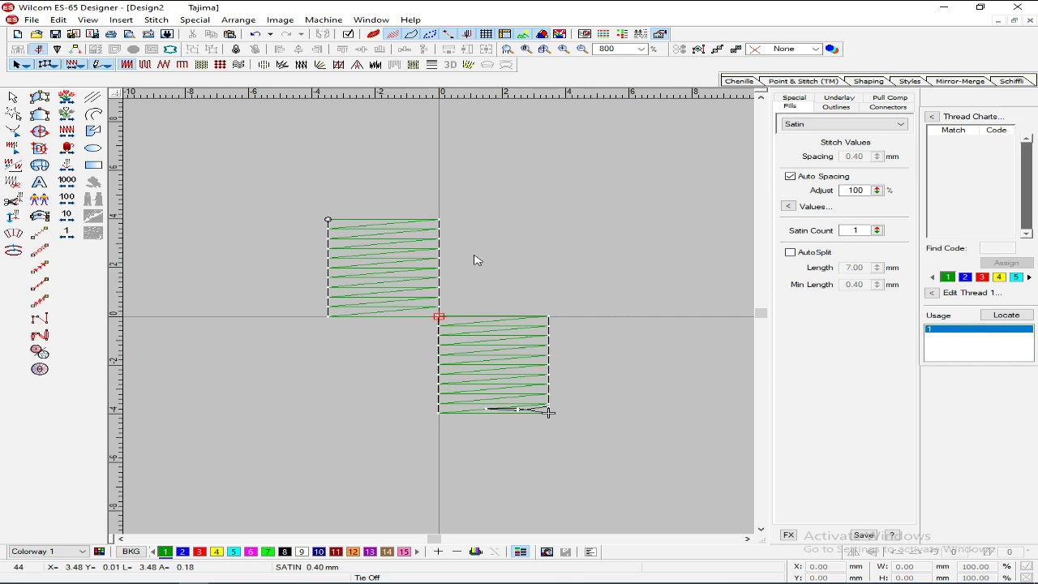
Reshape the upper-left satin block so its stitching starts at the block's upper-right corner
click(423, 230)
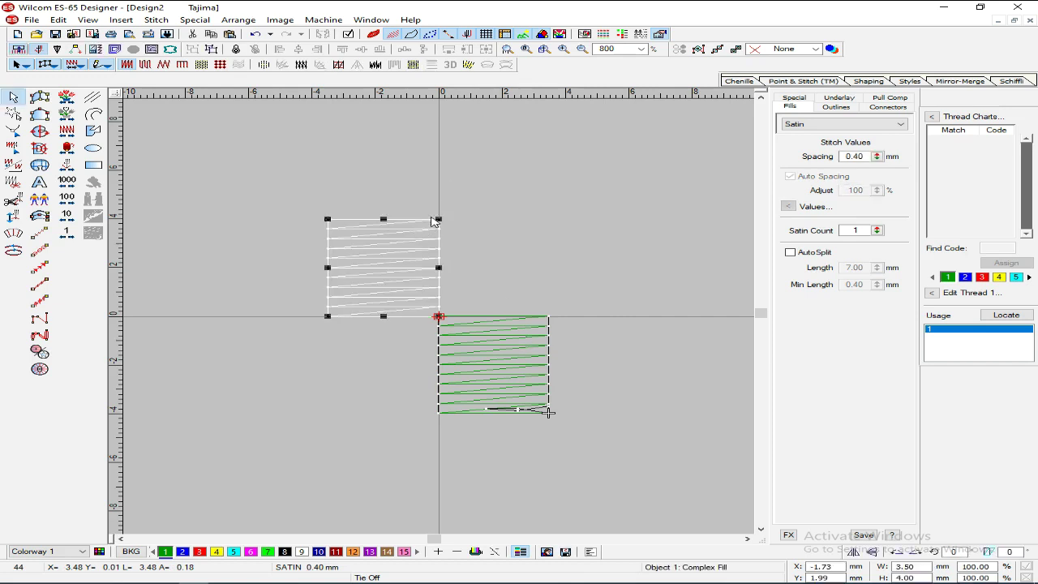
key(h)
drag(508, 190, 476, 199)
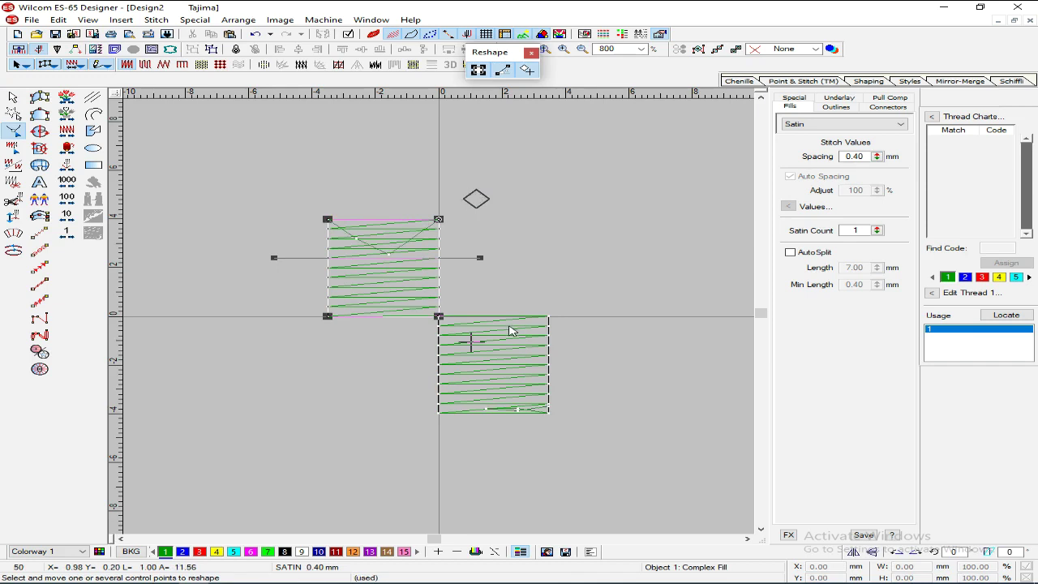
key(Escape)
Reshape the lower-right satin block so its stitching enters near the origin and ends at its lower-left corner
click(520, 337)
key(h)
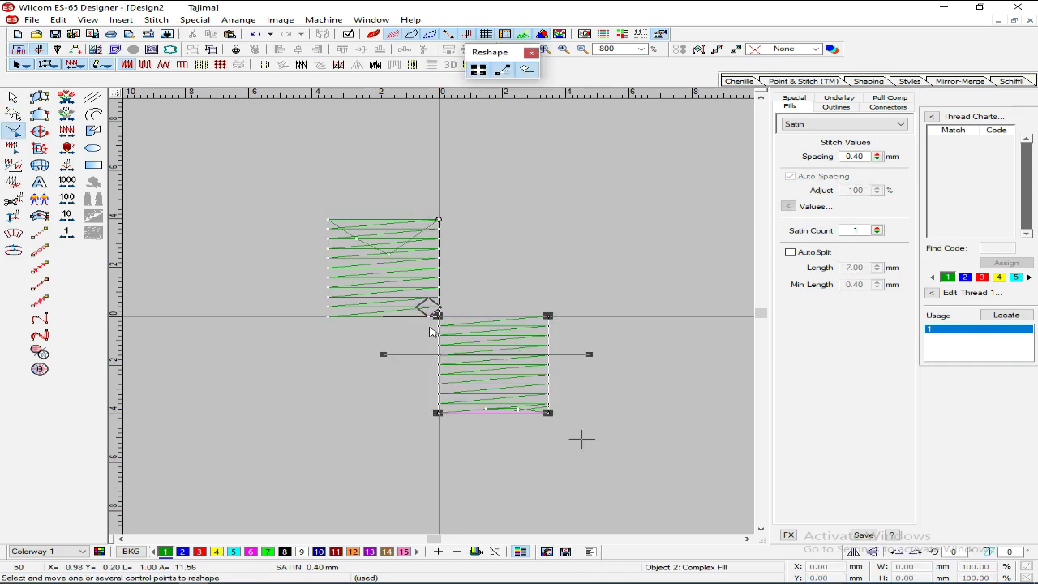
key(Right)
key(Right)
key(Right)
key(Escape)
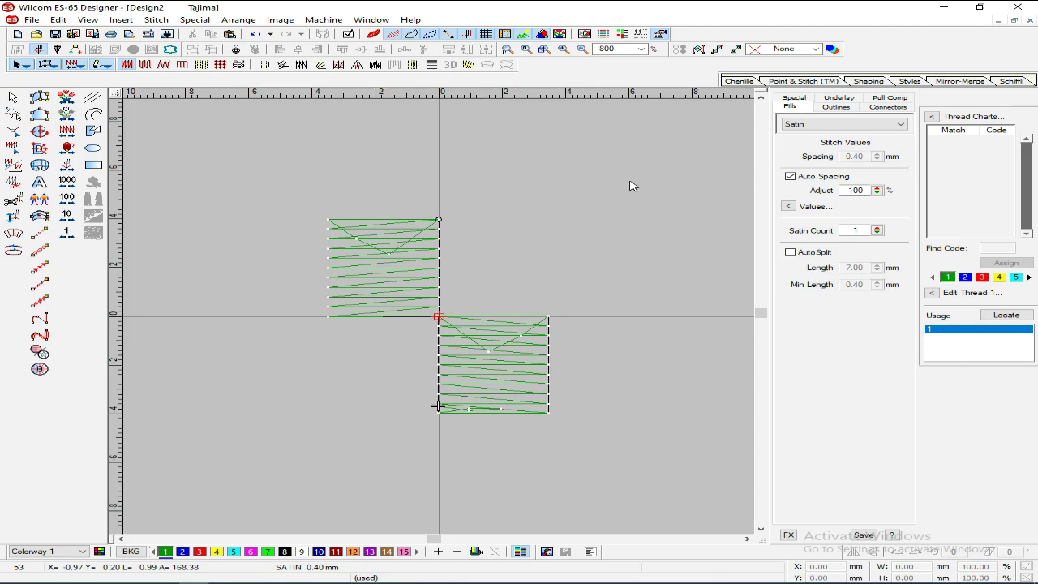
Select both satin blocks and start making a motif named 01 from them in the Single Motifs set
key(shift+z)
drag(403, 383, 313, 410)
click(193, 19)
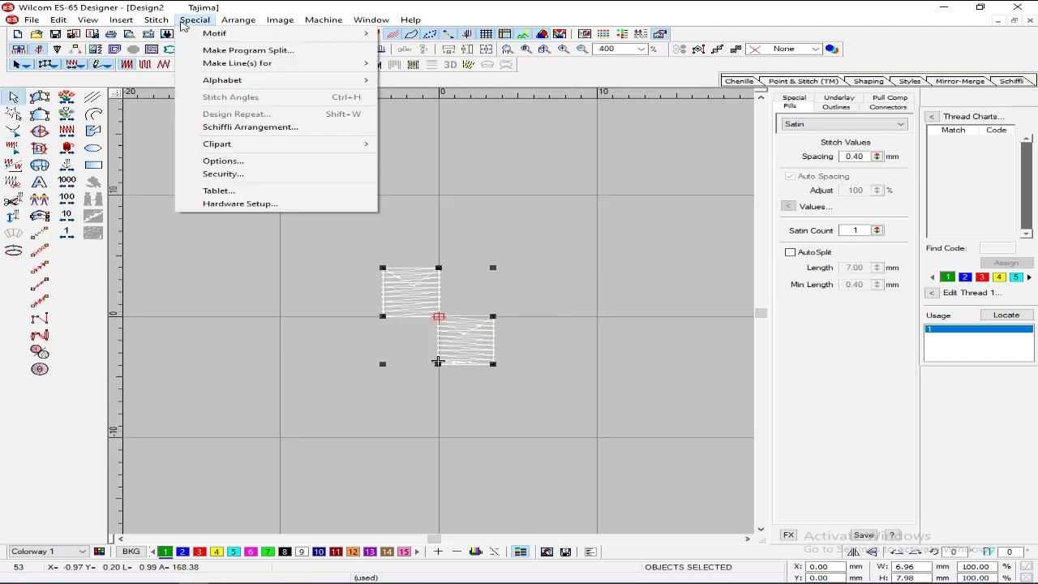
mouse_move(213, 33)
click(403, 33)
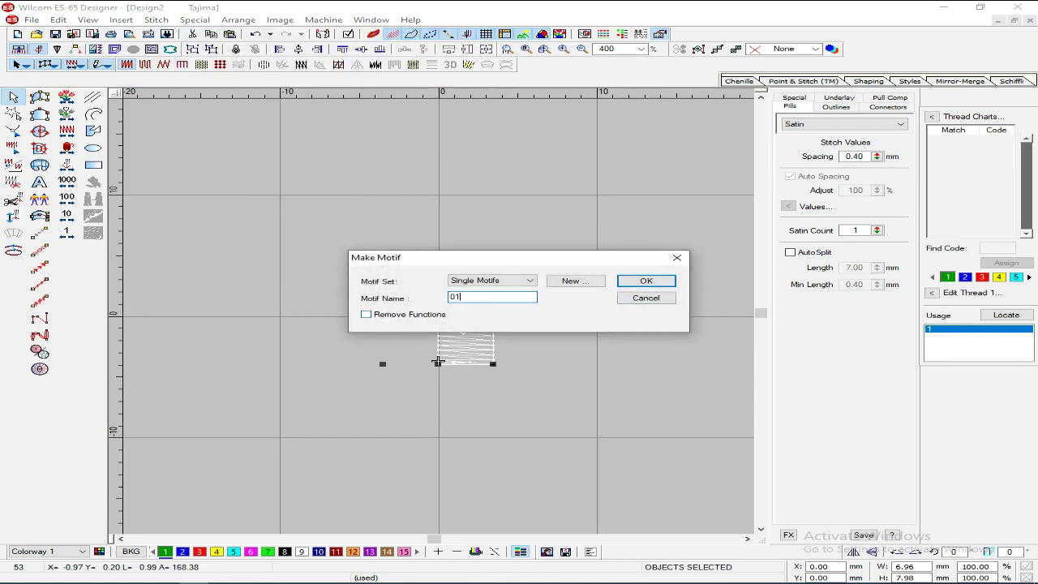
text(01)
key(Return)
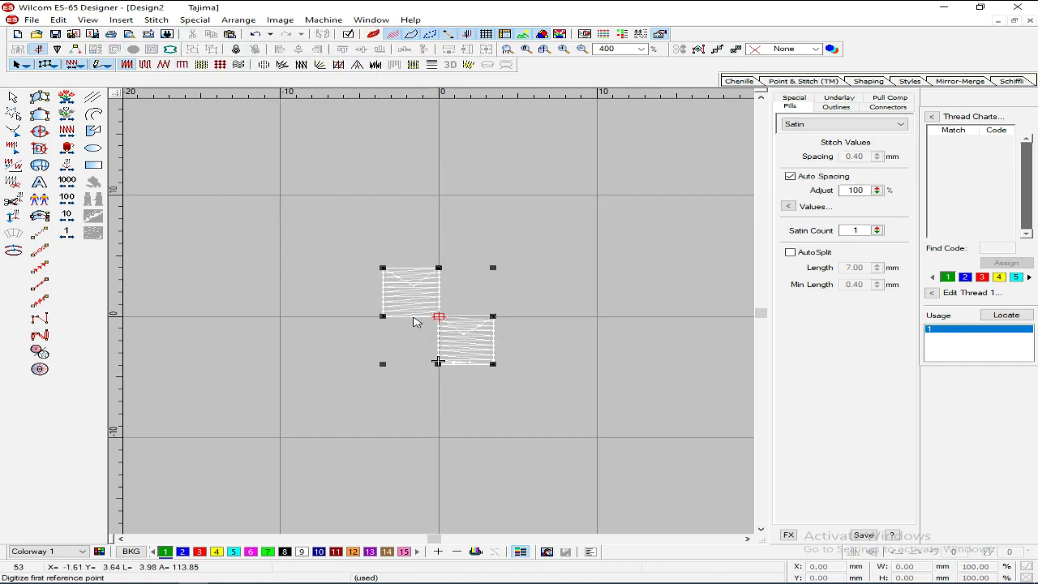
Set the motif's reference points at the upper block's upper-right corner and the lower block's lower-left corner
click(438, 268)
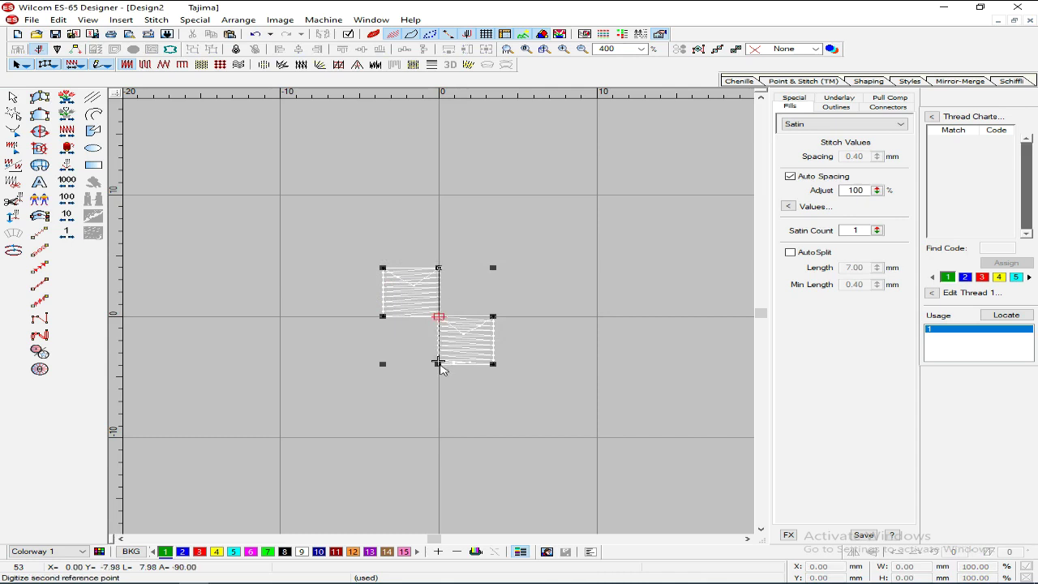
click(437, 363)
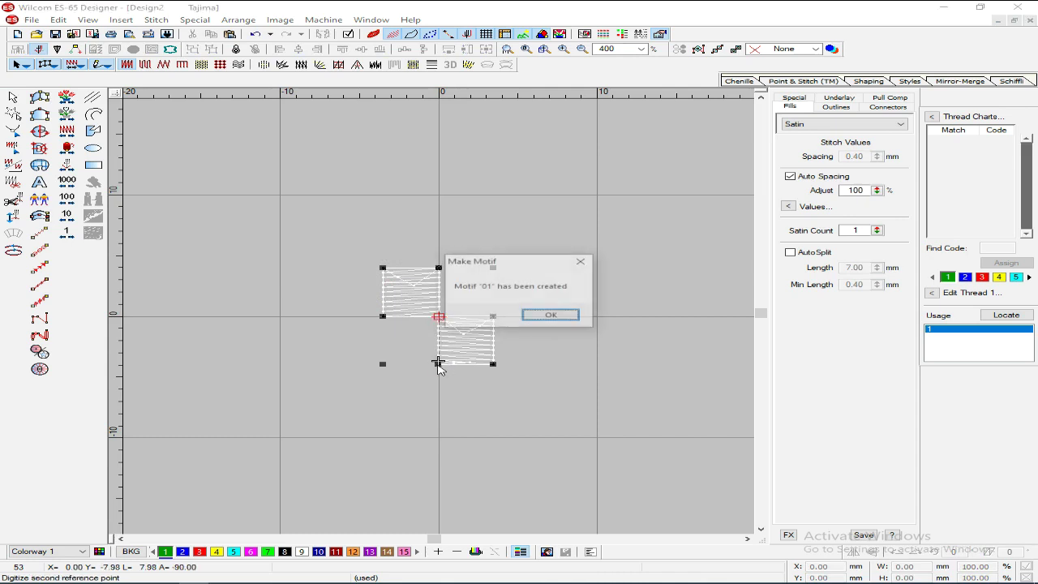
click(541, 316)
click(575, 194)
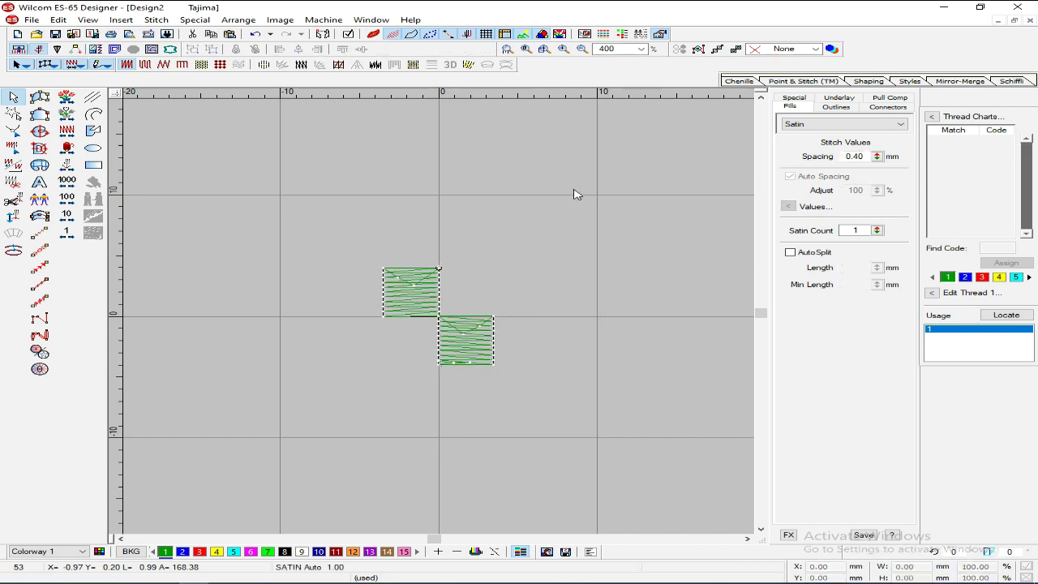
Digitize a vertical Motif Run about 32 mm long with motif 01, beside the original blocks
click(39, 267)
click(39, 266)
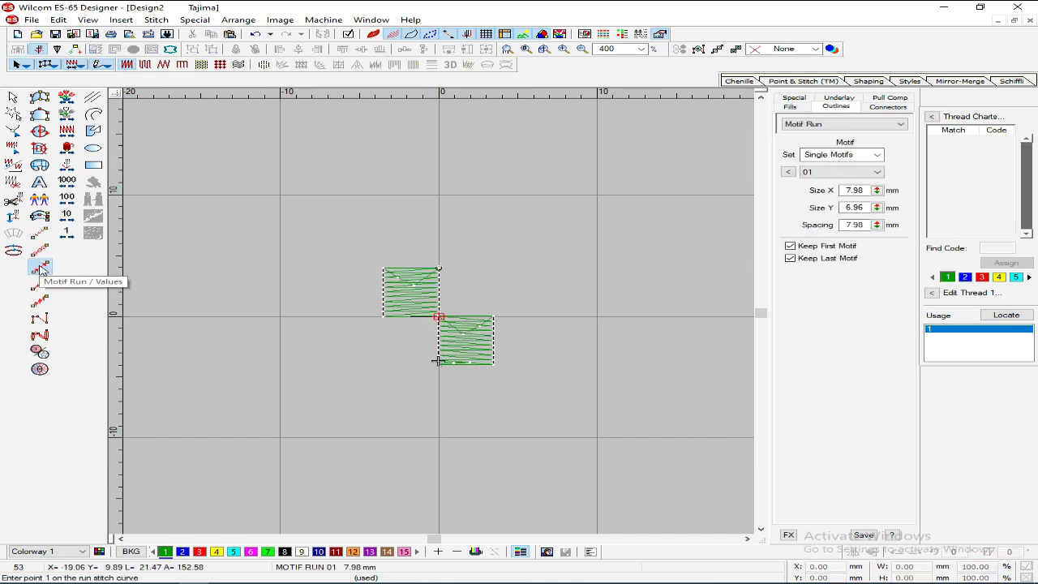
click(266, 170)
click(349, 464)
key(Return)
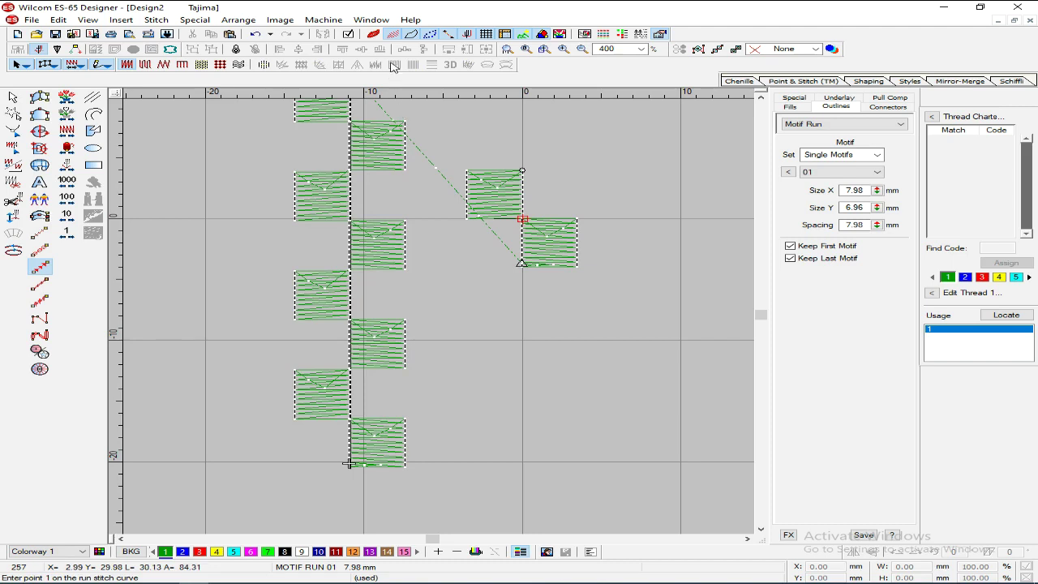
Turn on TrueView to display the design as realistic stitching
click(374, 33)
key(shift+z)
scroll(581, 248, up, 2)
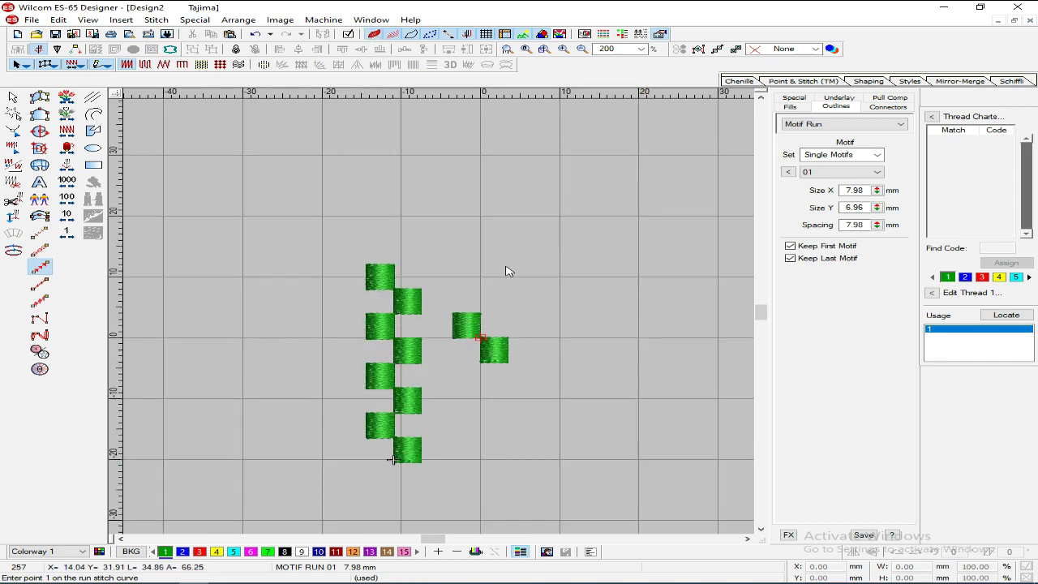
Delete the vertical motif run beside the original blocks
click(588, 242)
key(Escape)
key(Escape)
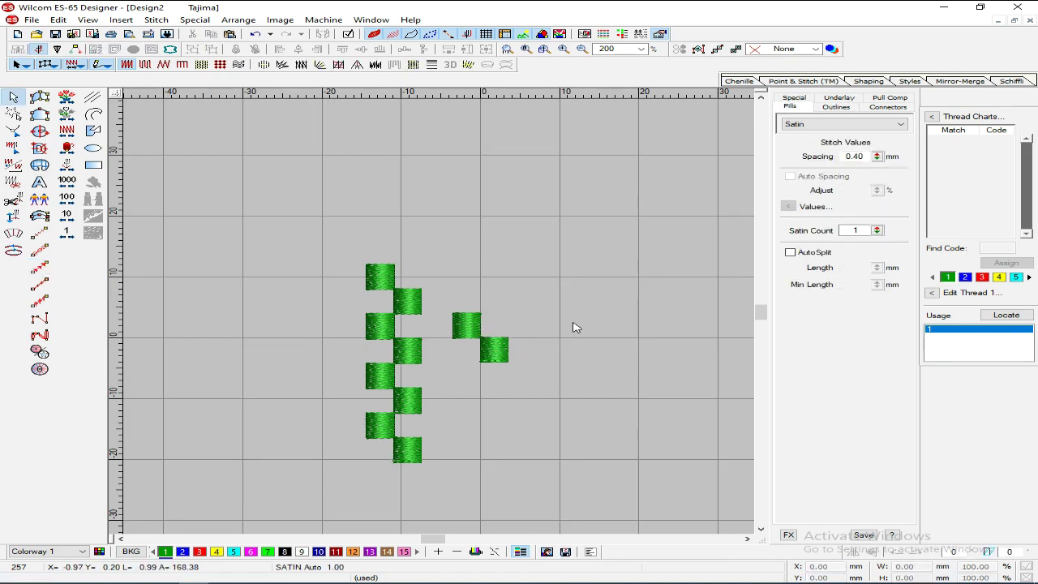
click(397, 370)
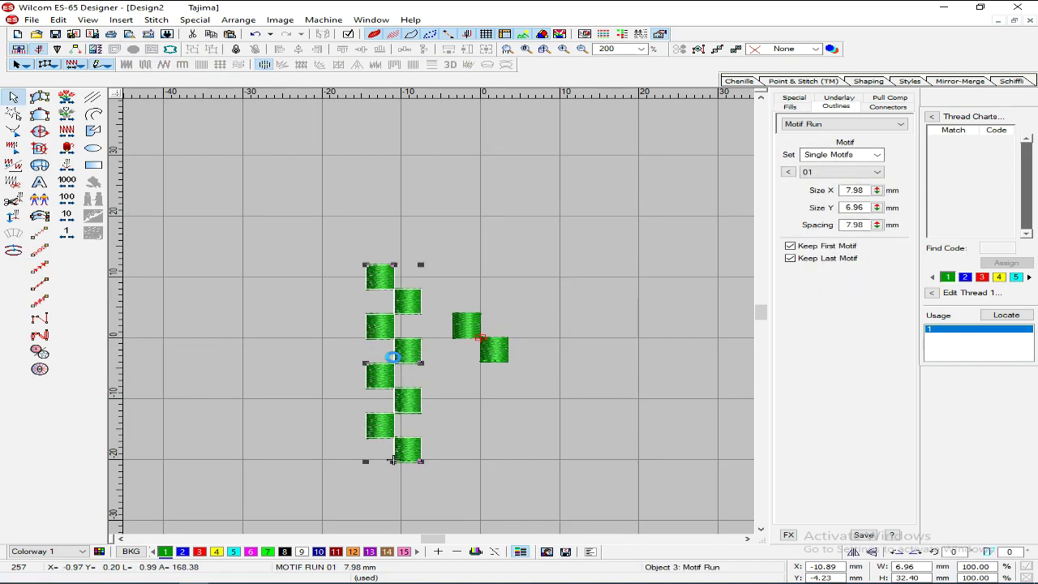
key(Delete)
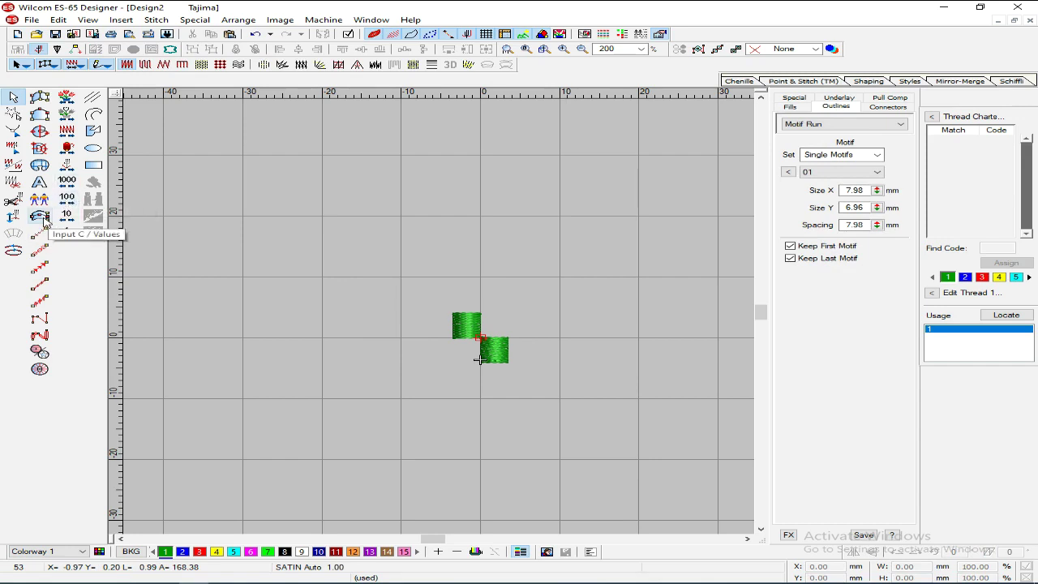
click(39, 266)
click(327, 223)
key(c)
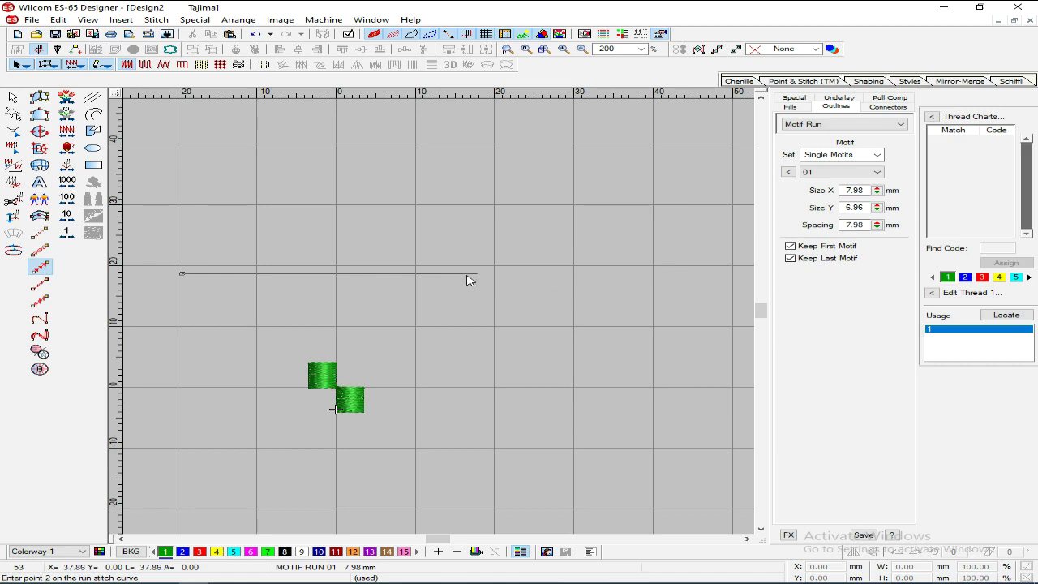
key(Escape)
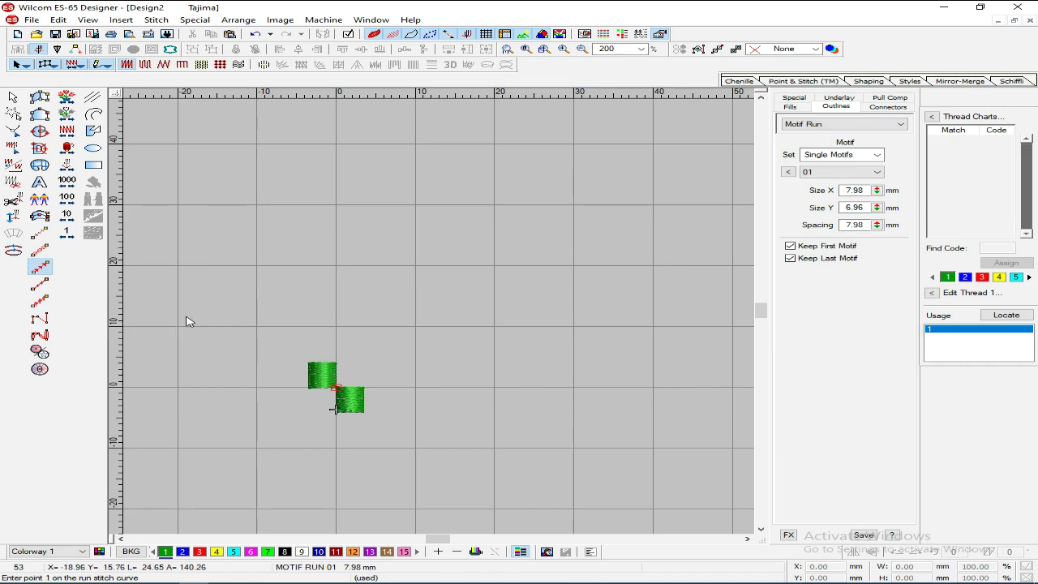
key(f)
click(576, 308)
key(f)
click(600, 311)
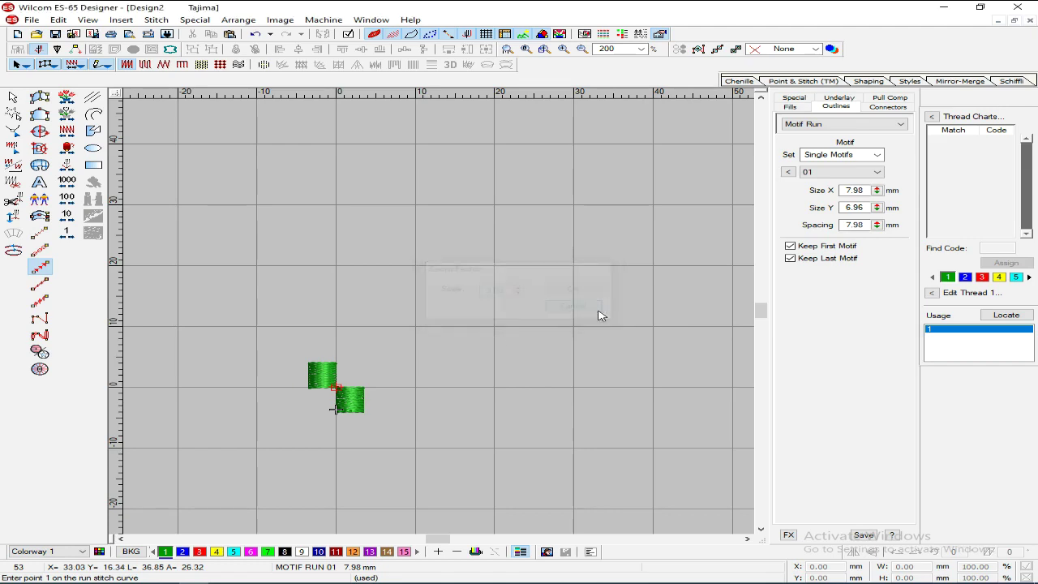
Digitize a horizontal Motif Run about 23 mm long with motif 01 across the top of the original blocks
key(0)
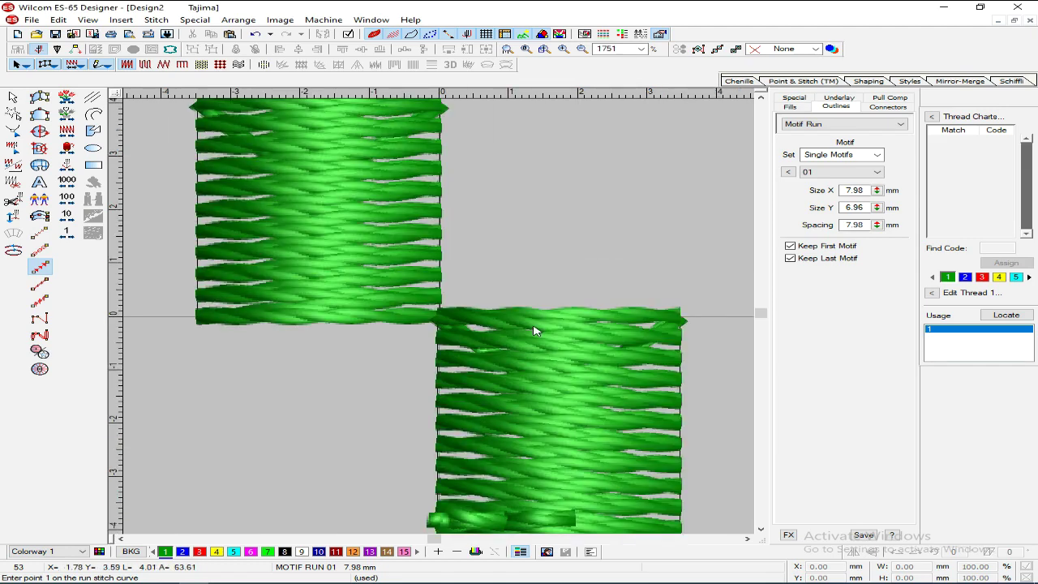
key(shift+z)
key(shift+z)
key(z)
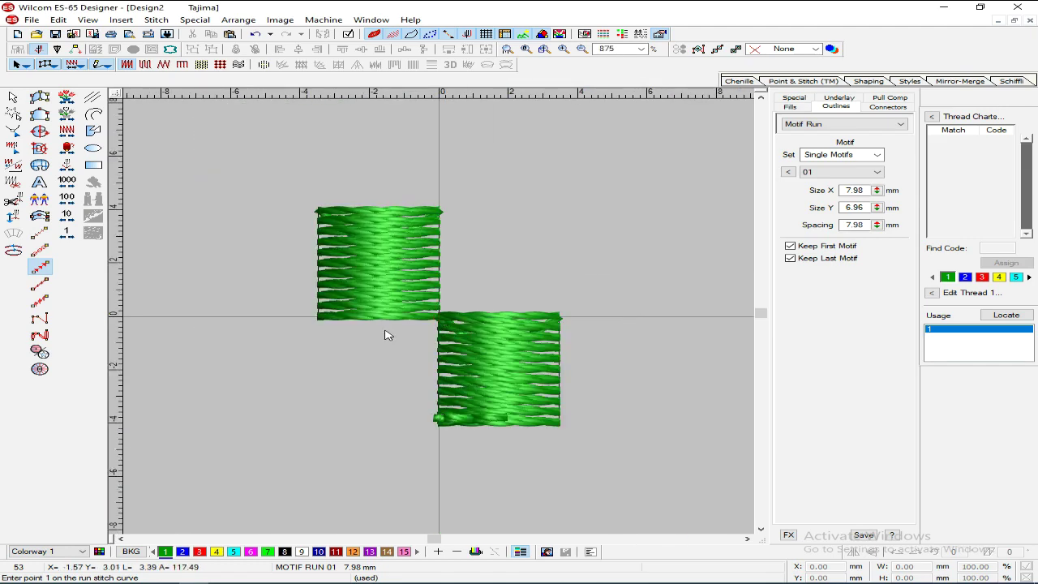
key(shift+z)
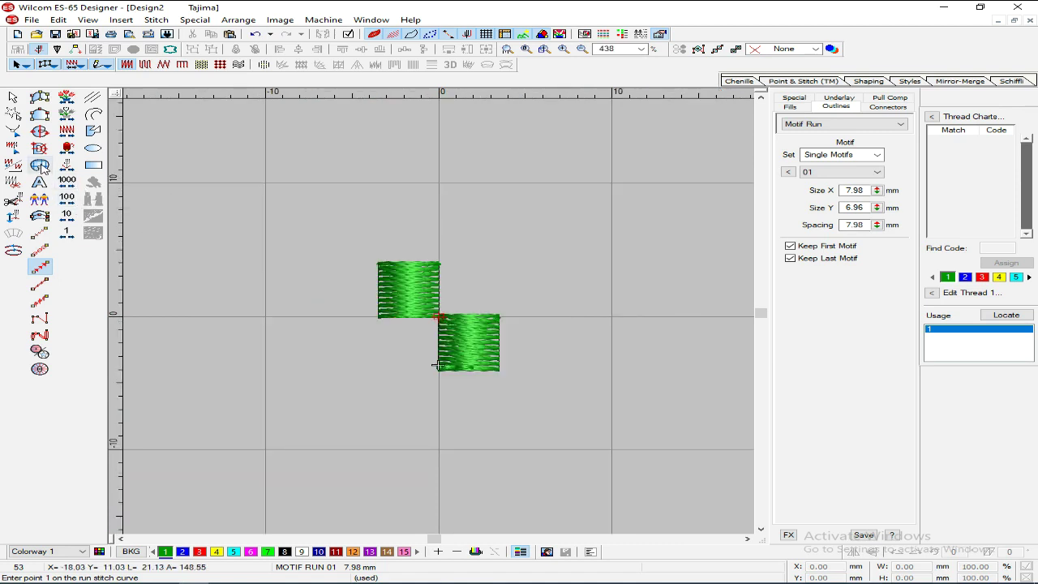
click(266, 224)
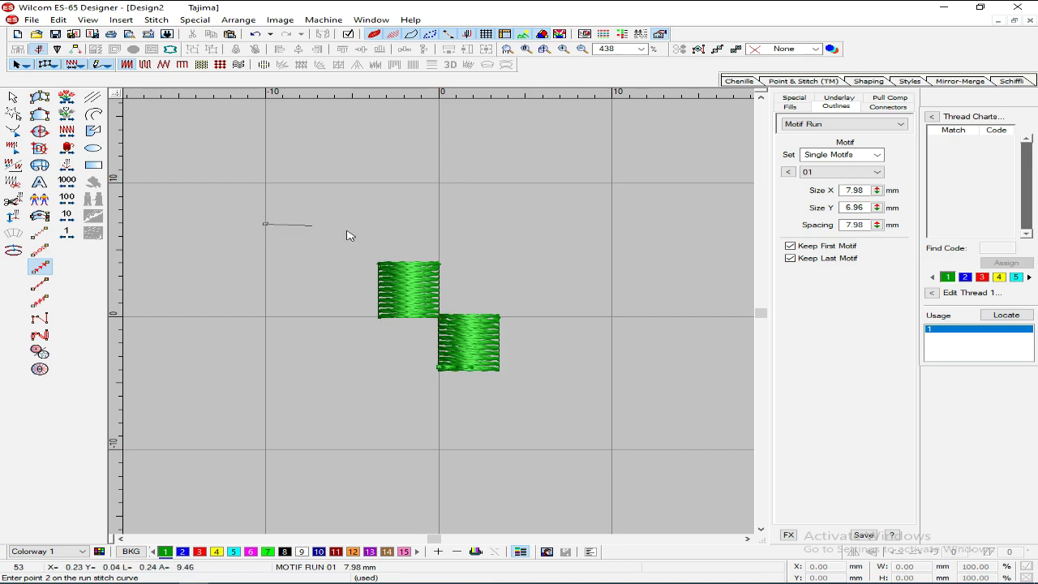
click(670, 224)
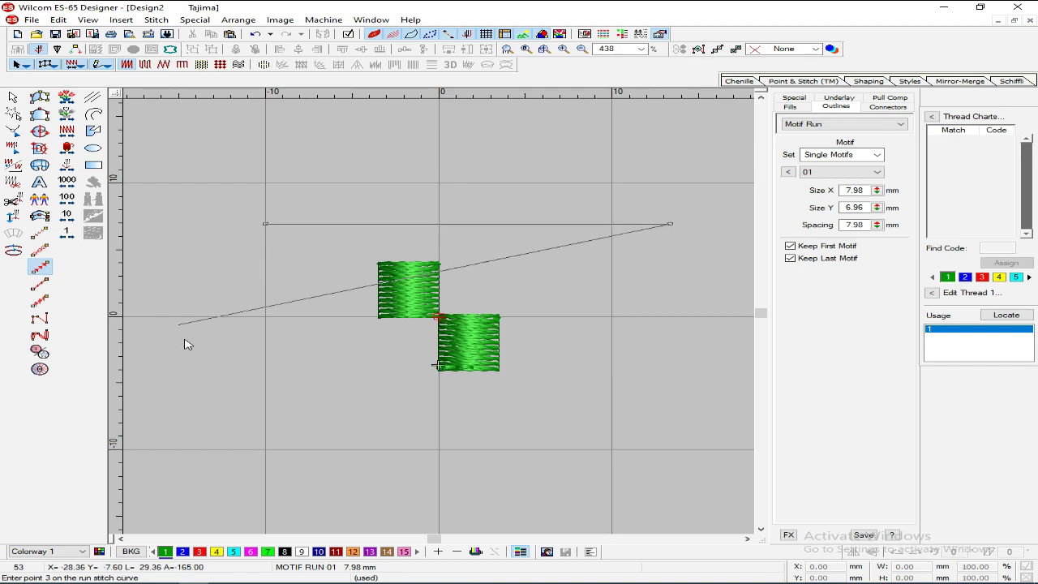
key(Return)
key(Return)
Move the horizontal motif run clear above the original blocks and extend its right end to a length of about 48 mm
key(shift+z)
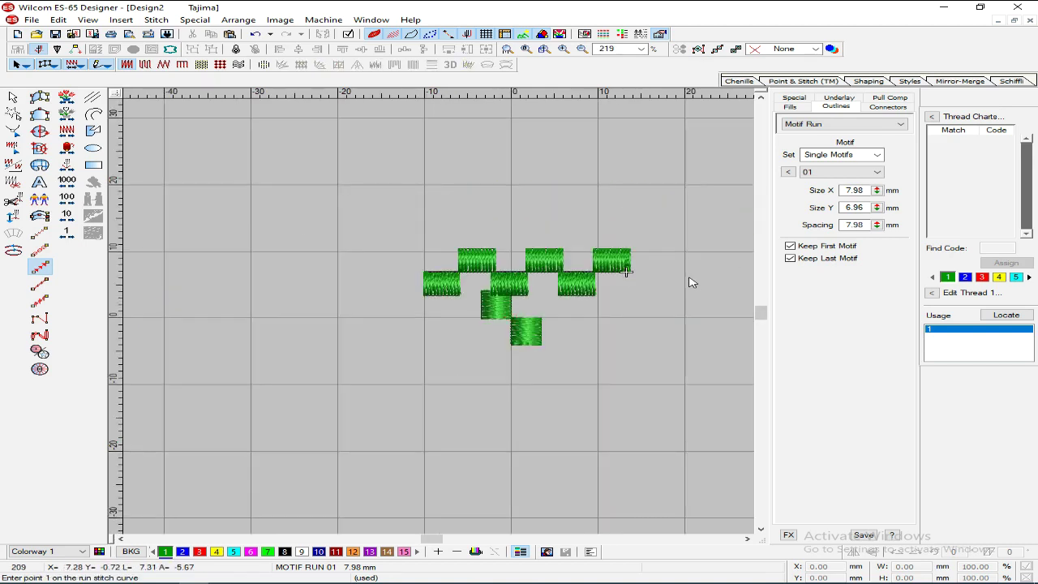
key(Escape)
drag(587, 283, 528, 235)
click(545, 230)
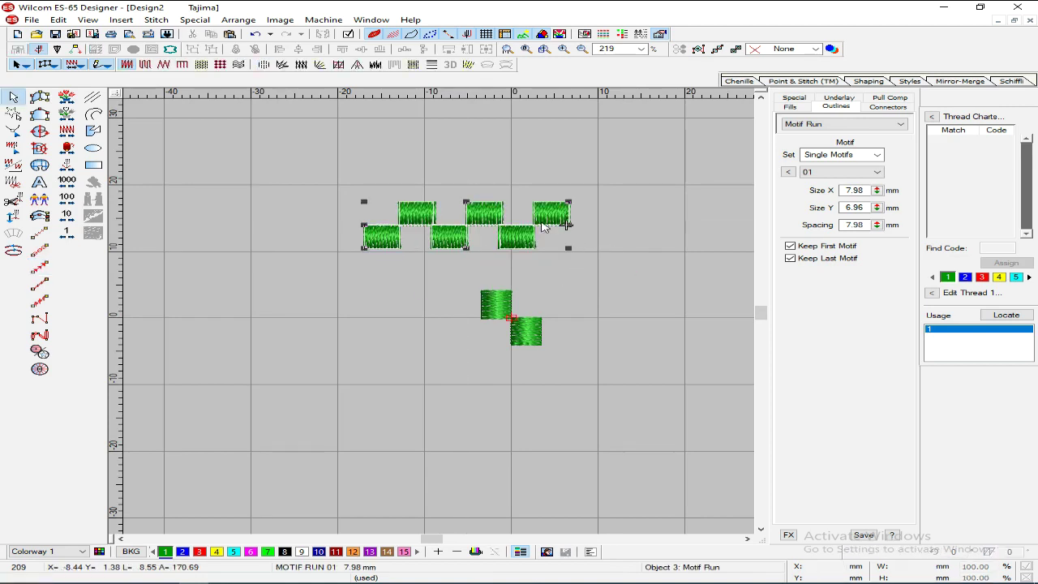
key(h)
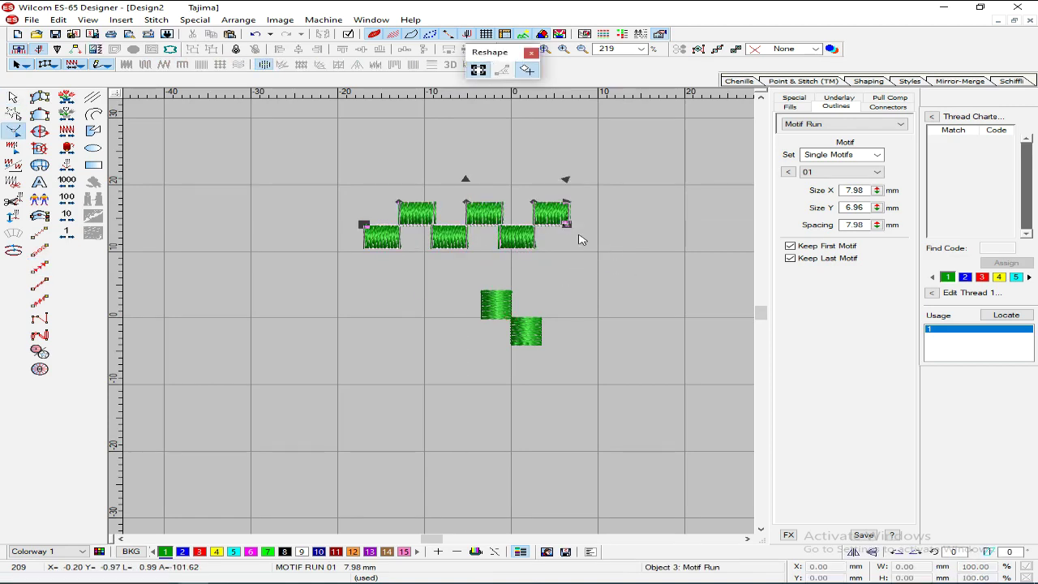
drag(571, 226, 640, 272)
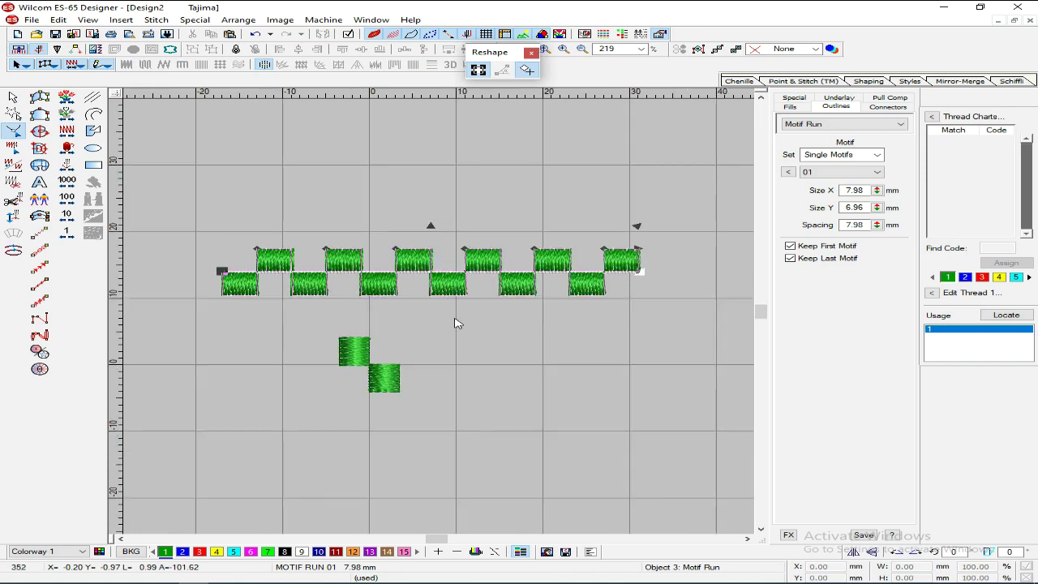
Try bending the motif run into an arch by adding a midpoint and raising it
click(421, 272)
drag(421, 273, 418, 211)
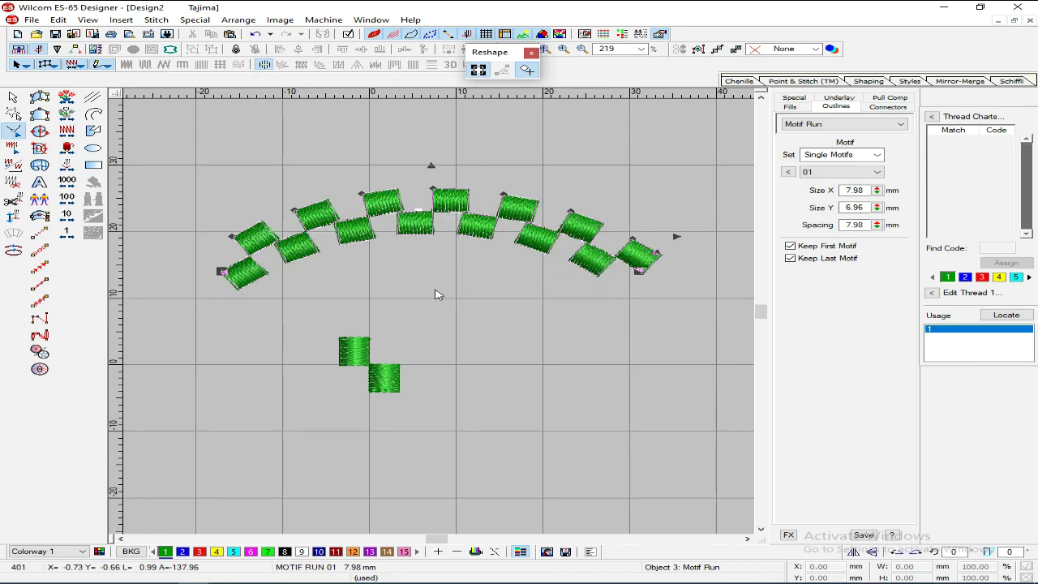
key(ctrl+z)
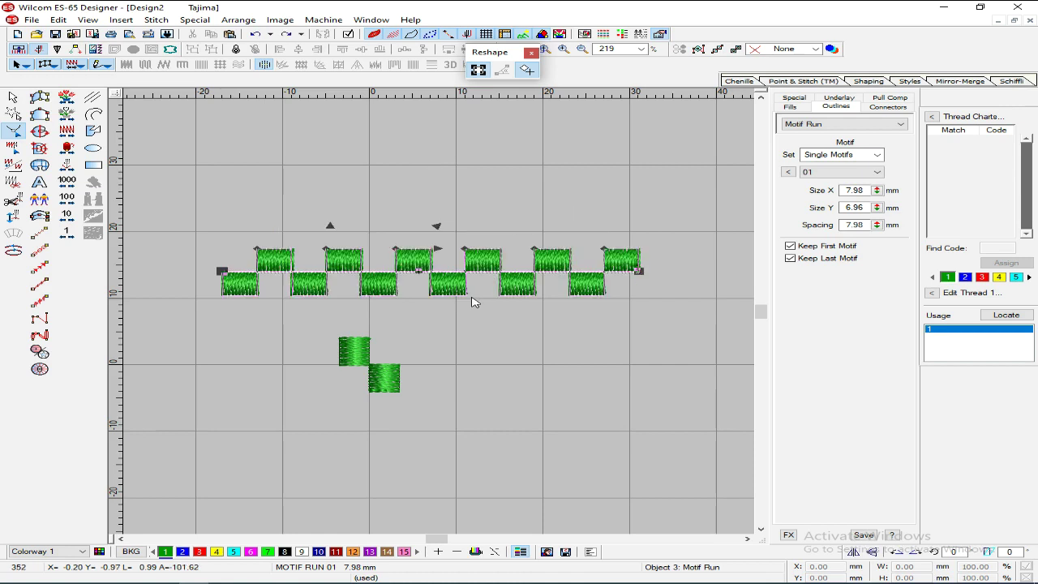
Overlay a mirrored duplicate of the motif run in Default 12 Orange so its blocks fill the checkerboard gaps
key(Escape)
click(436, 288)
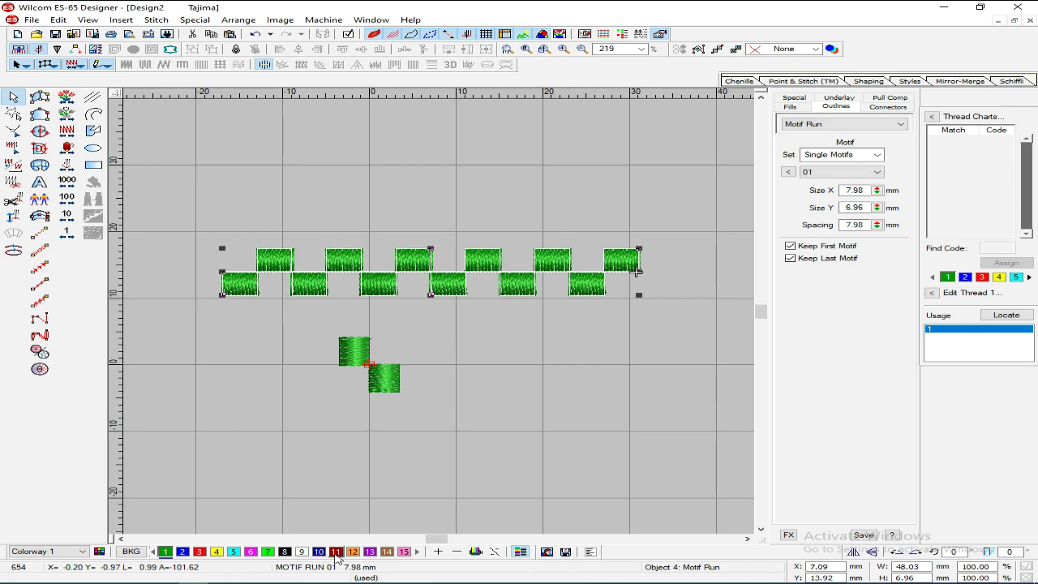
click(352, 552)
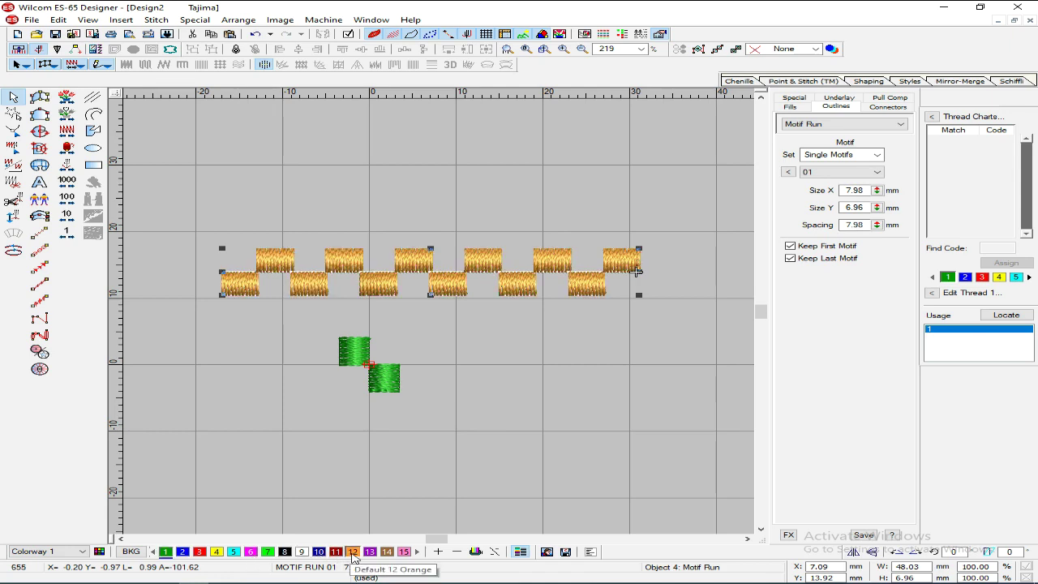
click(874, 553)
key(Escape)
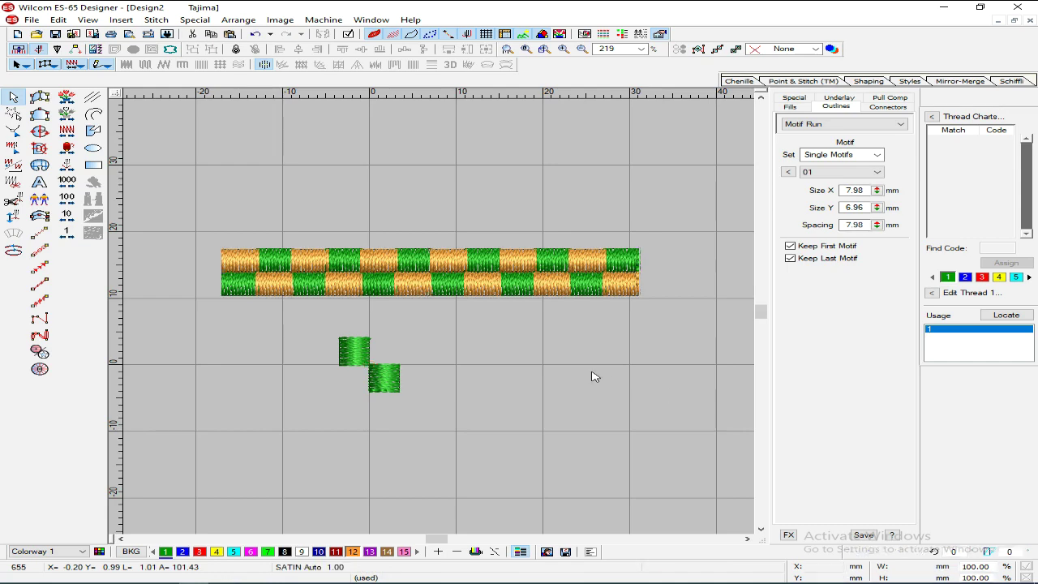
Move both motif runs of the checkerboard band left and down so the band is centred horizontally just above the original blocks
key(Escape)
scroll(549, 332, down, 1)
scroll(549, 332, up, 2)
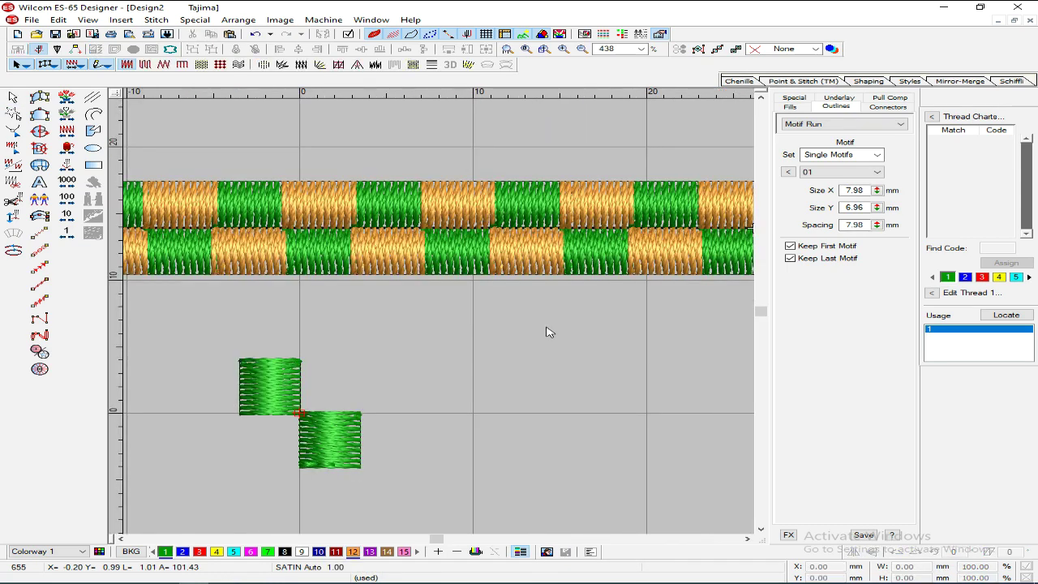
key(shift+z)
key(Escape)
drag(179, 217, 395, 312)
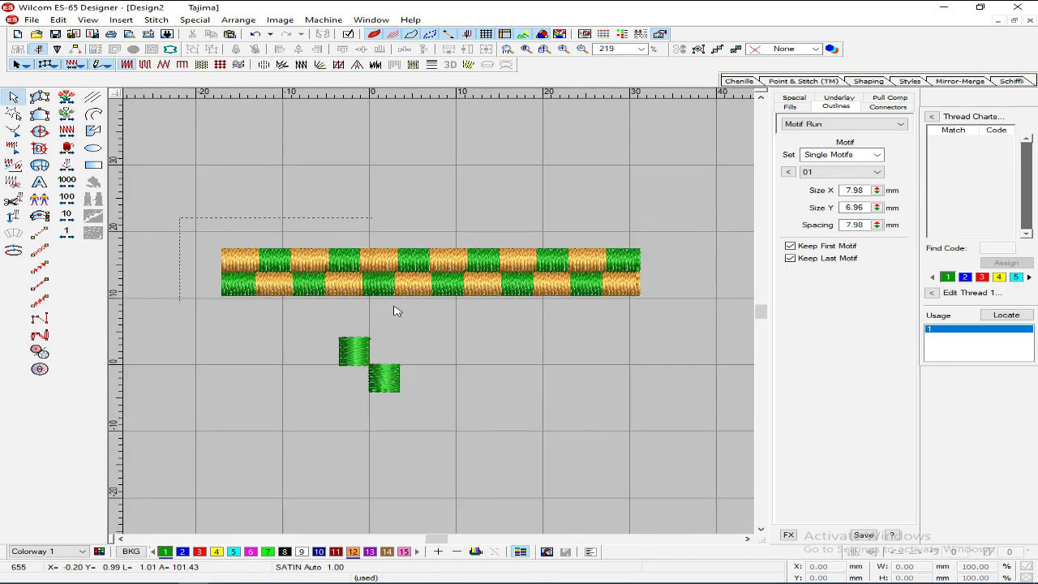
drag(688, 331, 688, 331)
drag(450, 273, 387, 303)
click(482, 376)
key(0)
key(z)
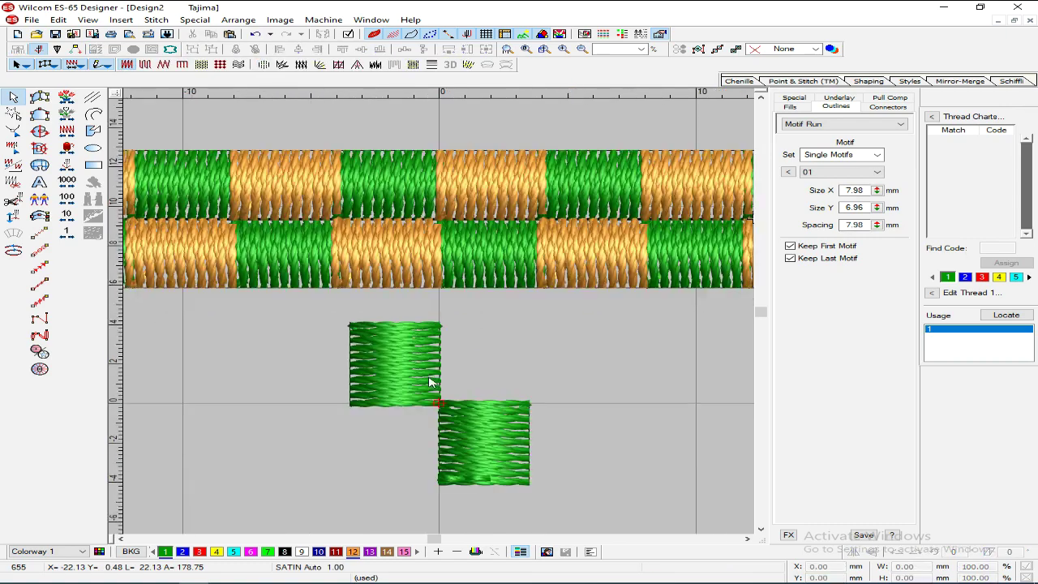
Place a duplicate of the orange motif run clear above the checkerboard band and recolour it with green colour 1
scroll(442, 379, down, 1)
scroll(450, 377, down, 1)
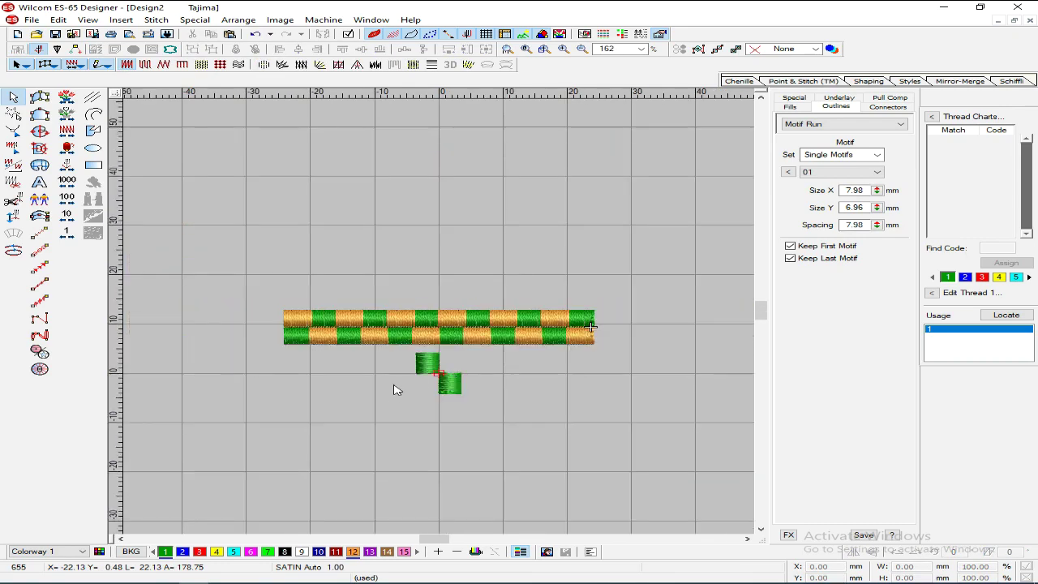
scroll(394, 389, up, 3)
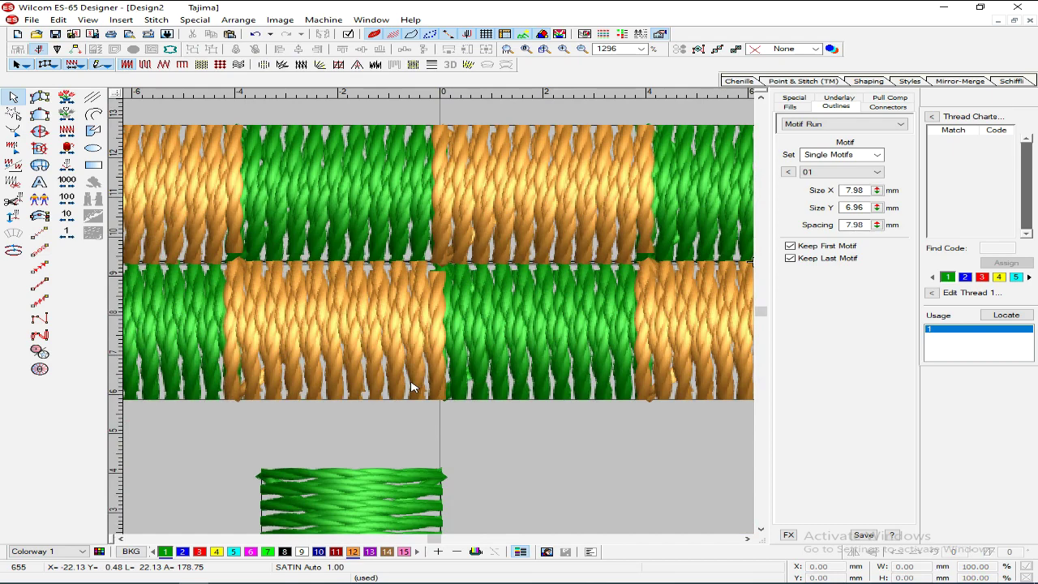
scroll(411, 388, down, 2)
scroll(435, 383, down, 1)
scroll(434, 382, up, 1)
click(460, 284)
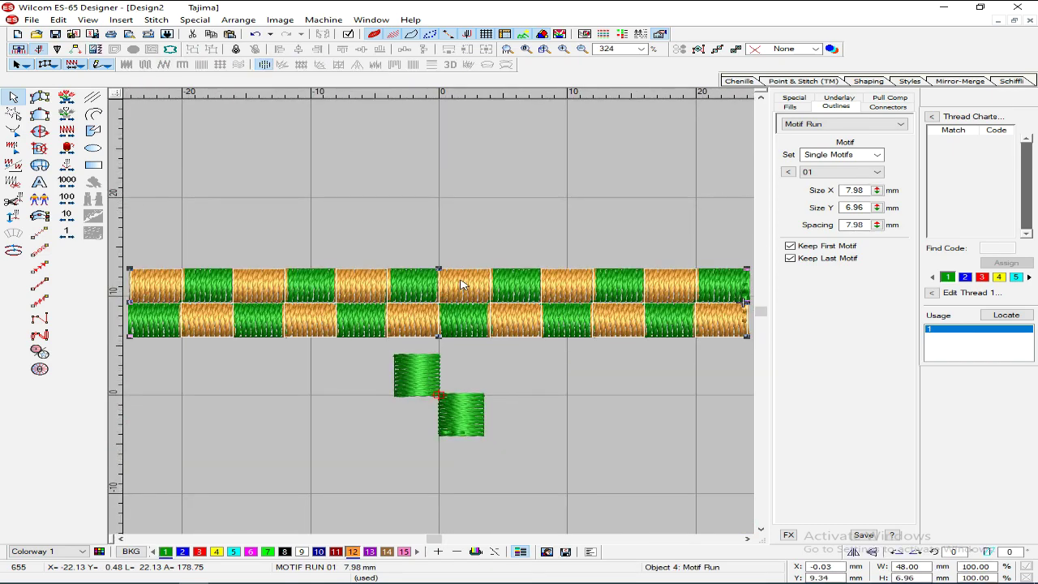
drag(459, 283, 460, 164)
scroll(428, 176, down, 1)
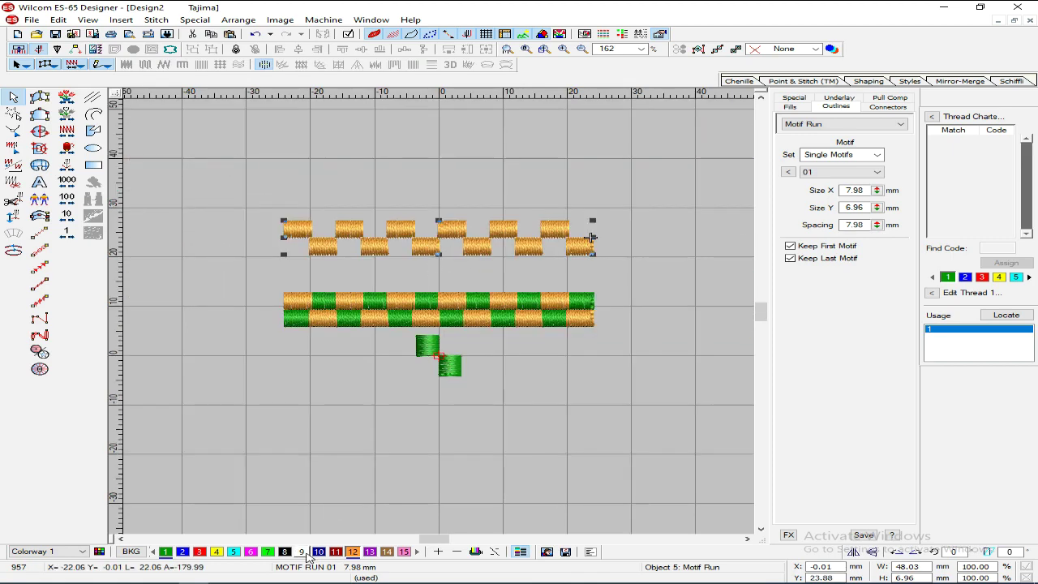
click(285, 551)
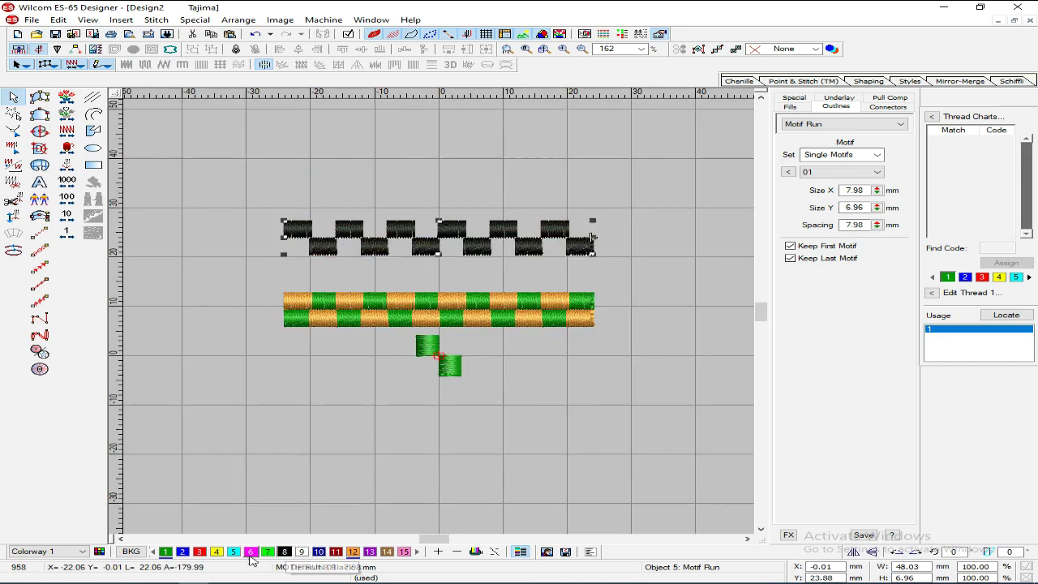
click(165, 551)
Bend the green motif run into an arch about 51 mm wide and 19 mm high by raising its midpoint
scroll(317, 398, up, 1)
scroll(336, 360, down, 1)
key(h)
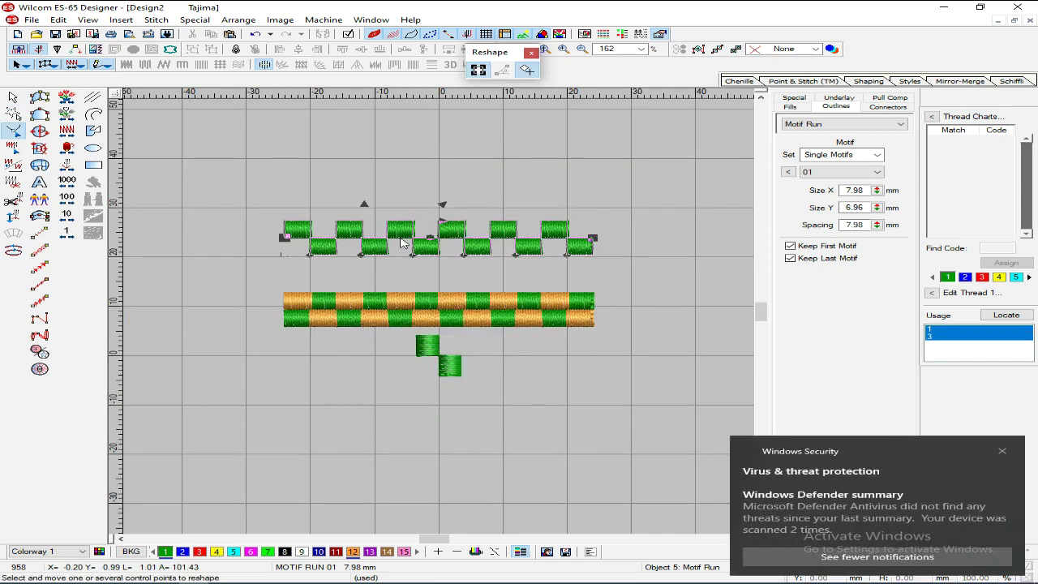
drag(430, 237, 439, 171)
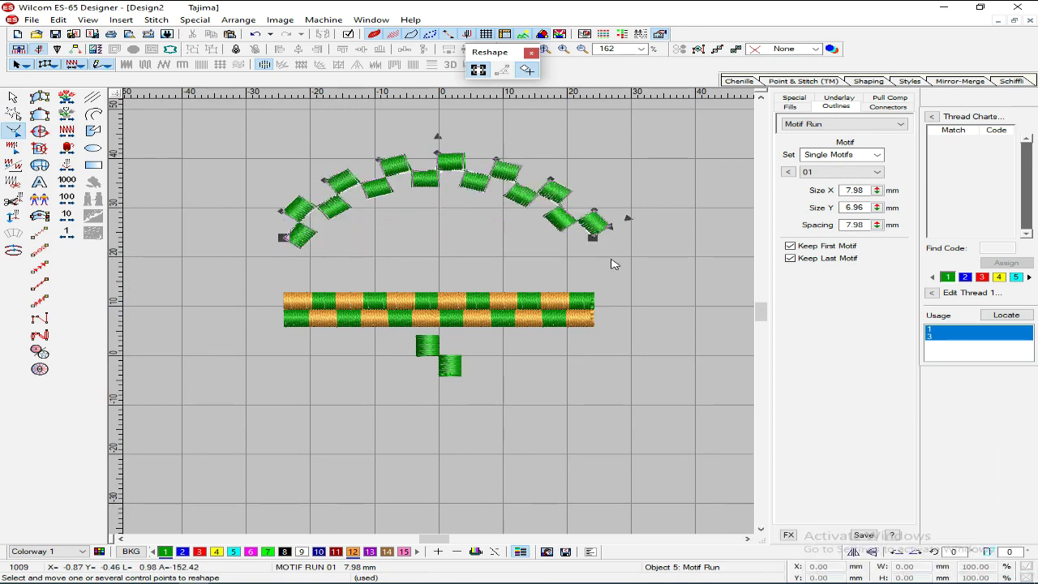
key(Escape)
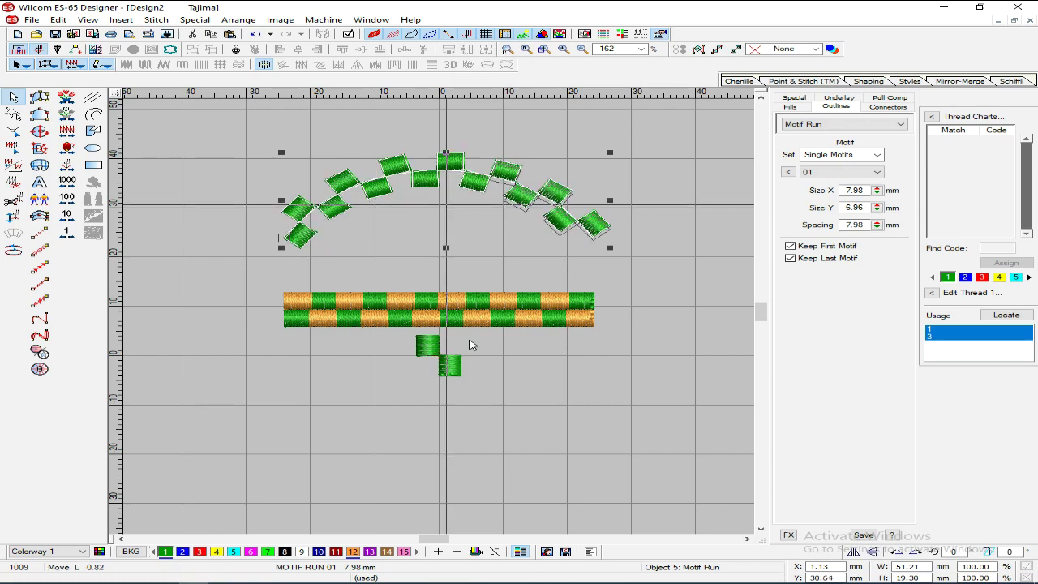
Nudge the arch about 8 mm down and 2.6 mm left so it sits just above the checkerboard band
key(Down)
key(Down)
key(Down)
key(Down)
key(Down)
key(Down)
key(Down)
key(Down)
key(Down)
key(Down)
key(Down)
key(Down)
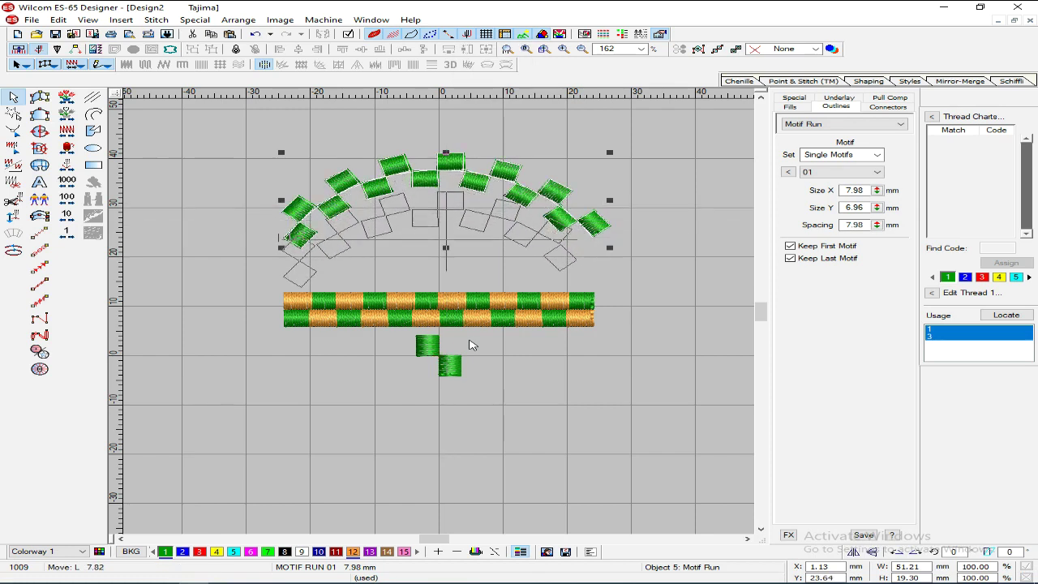
key(Left)
key(Left)
key(Left)
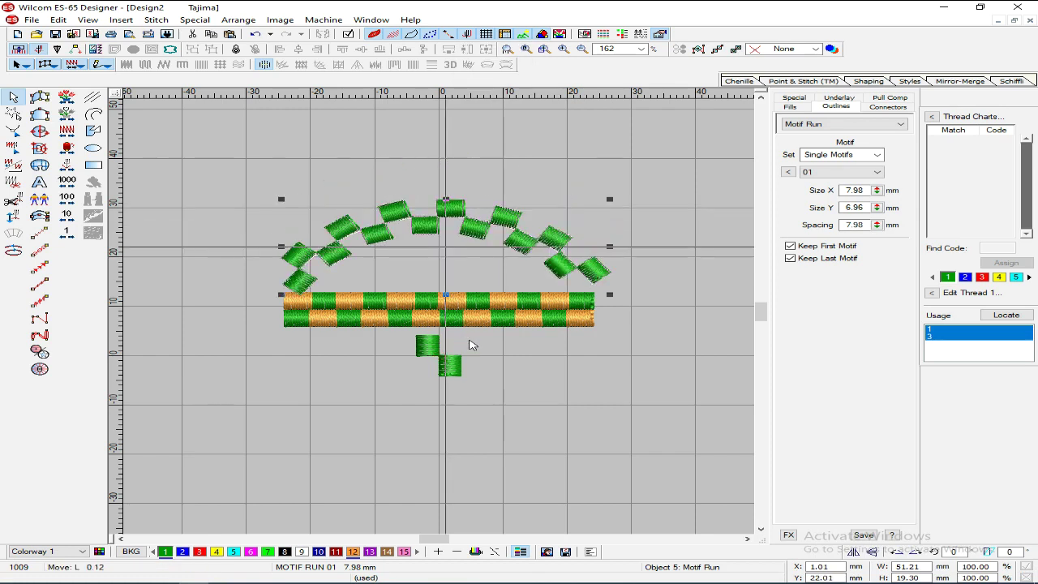
key(Left)
key(Left)
key(Left)
key(Left)
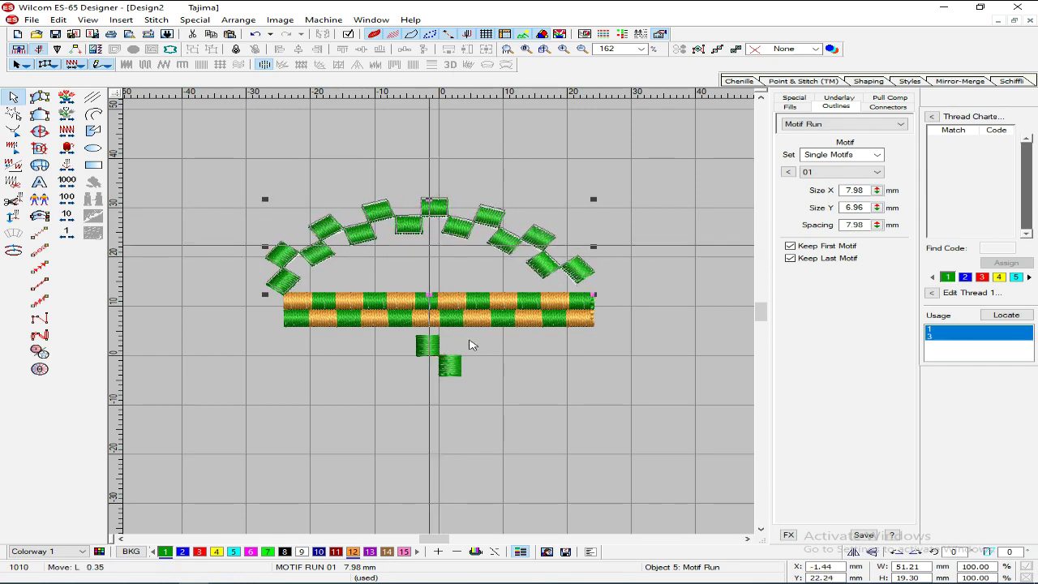
key(Up)
key(Up)
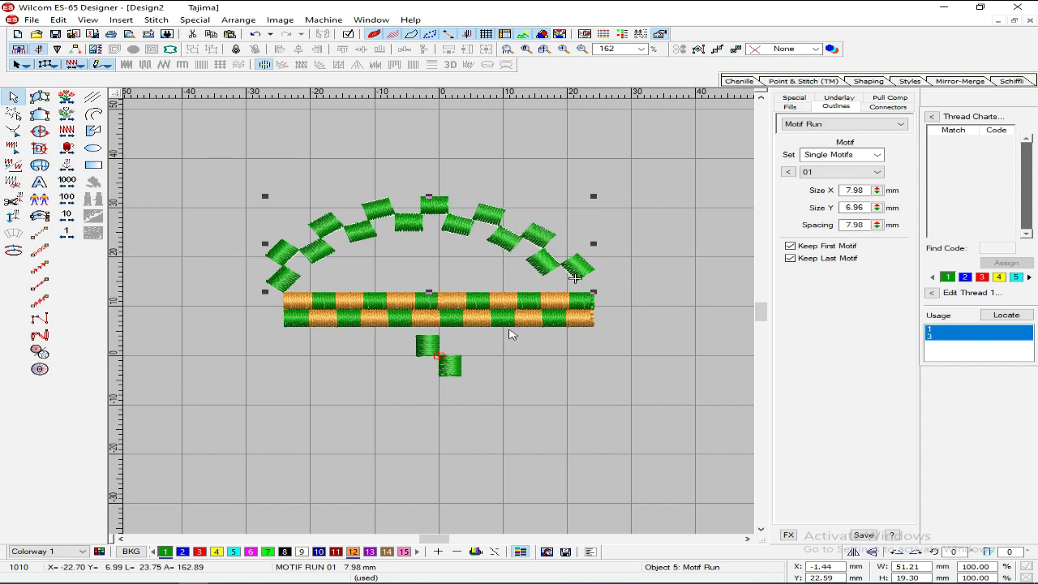
Reshape the arch by pulling its right end out to the band's right end and moving its crown point onto the vertical centre line
key(h)
drag(575, 284, 594, 290)
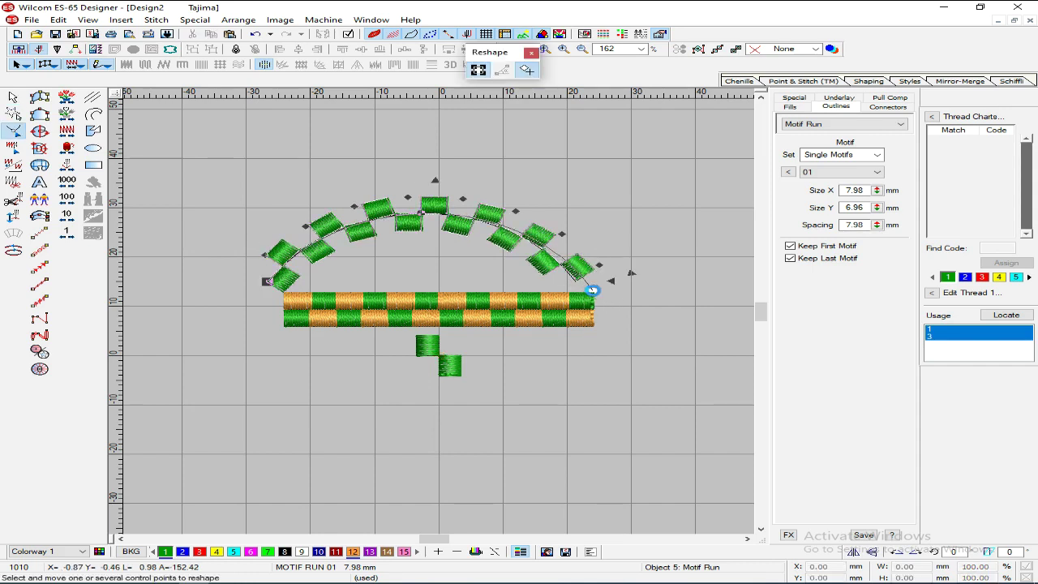
key(Escape)
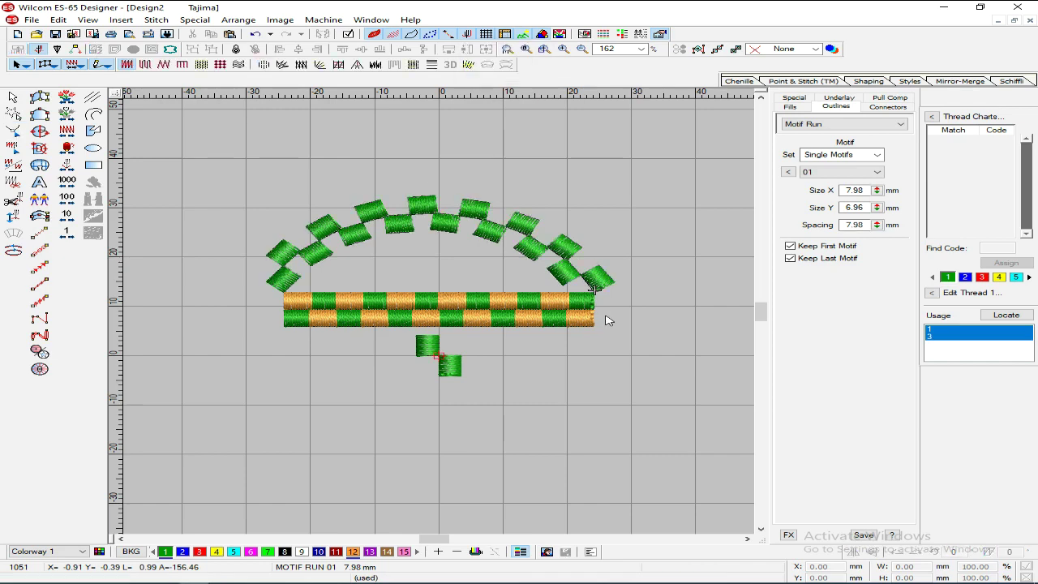
key(shift+z)
key(shift+z)
key(z)
key(z)
click(532, 245)
key(h)
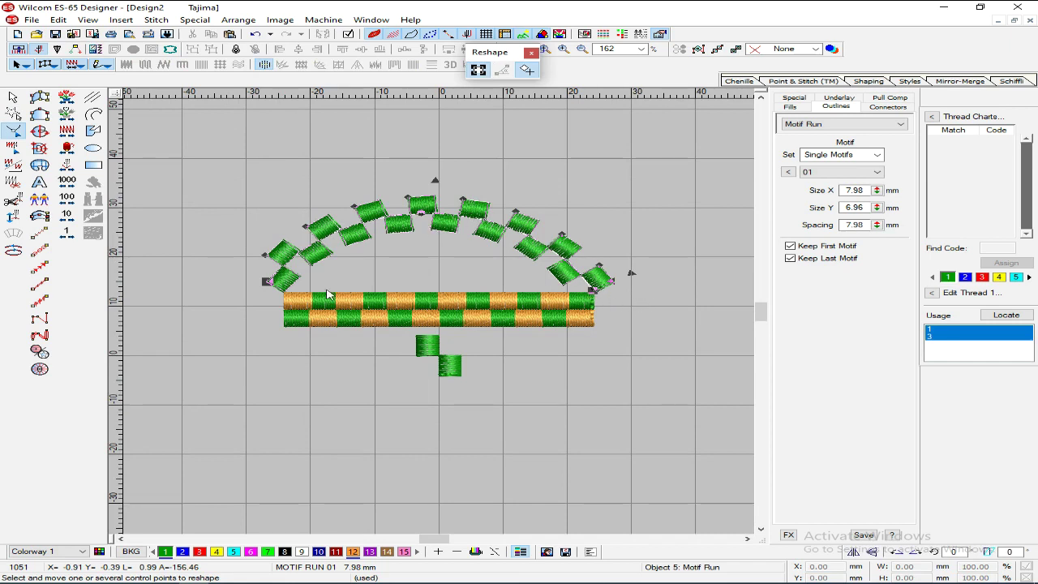
click(343, 229)
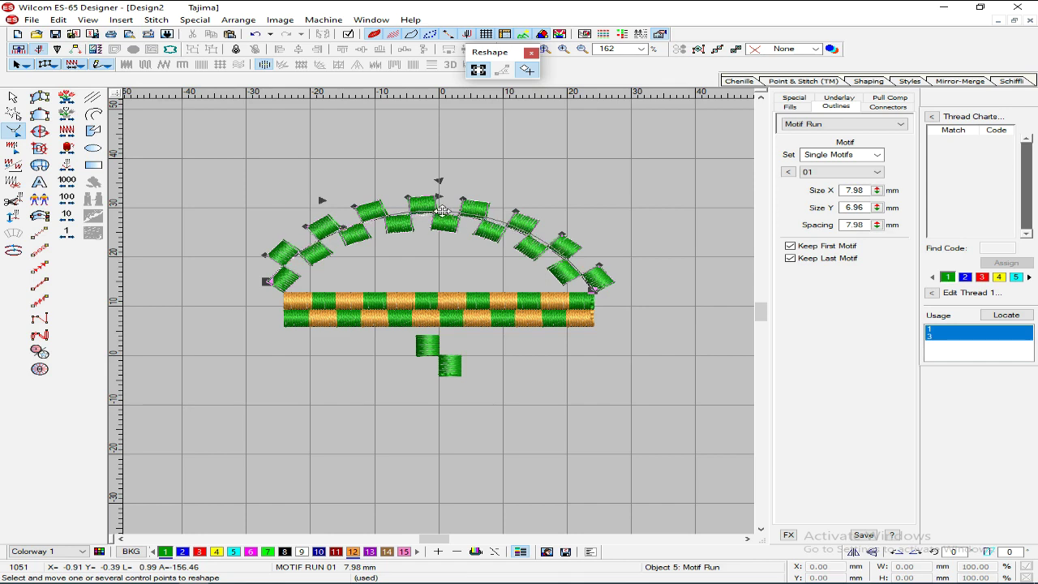
drag(438, 210, 437, 207)
Delete the arch's right end point so only the left half up to the centre line remains
drag(676, 146, 506, 363)
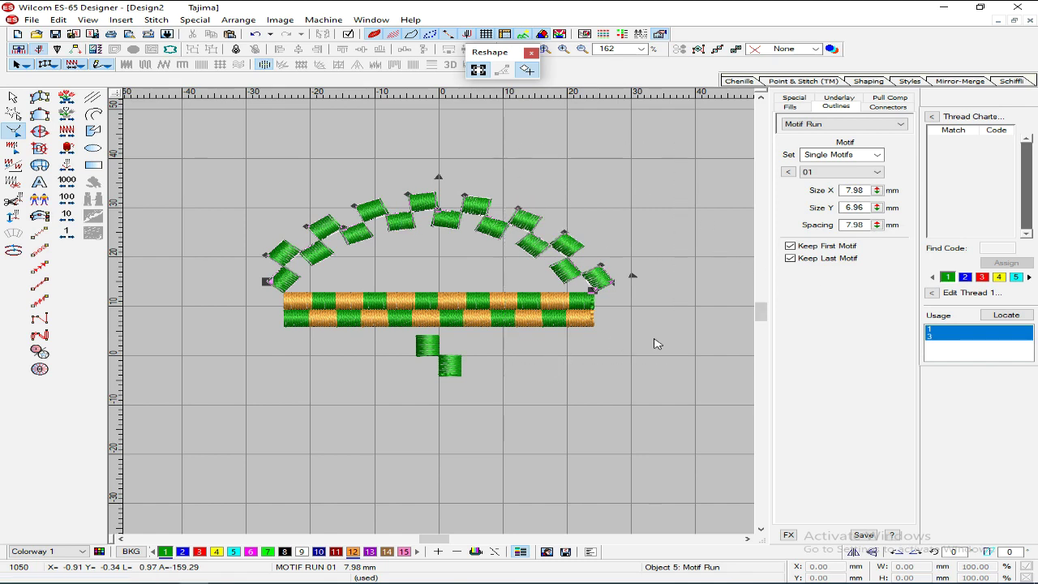
drag(517, 278, 519, 280)
key(Delete)
key(Escape)
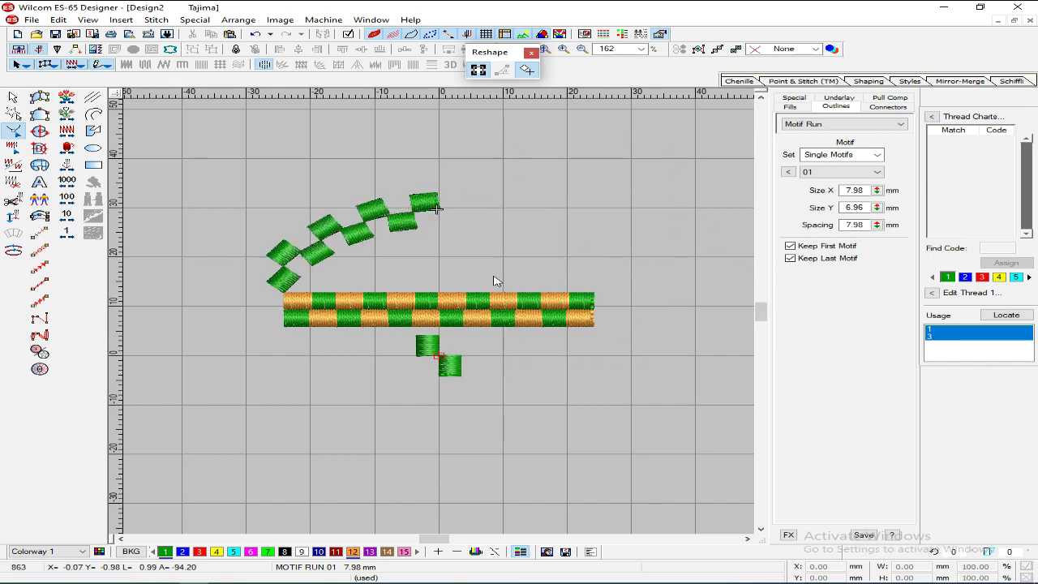
Refine the half arch's curve by shifting the control point between its left end and its crown
scroll(455, 256, down, 1)
scroll(453, 261, up, 2)
scroll(446, 272, up, 3)
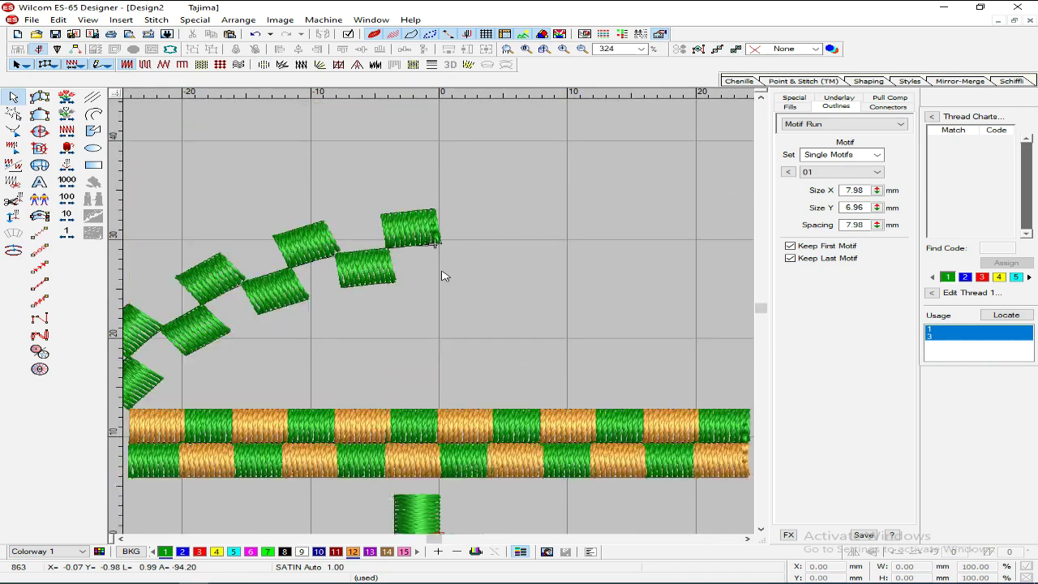
key(shift+z)
key(z)
click(349, 258)
key(h)
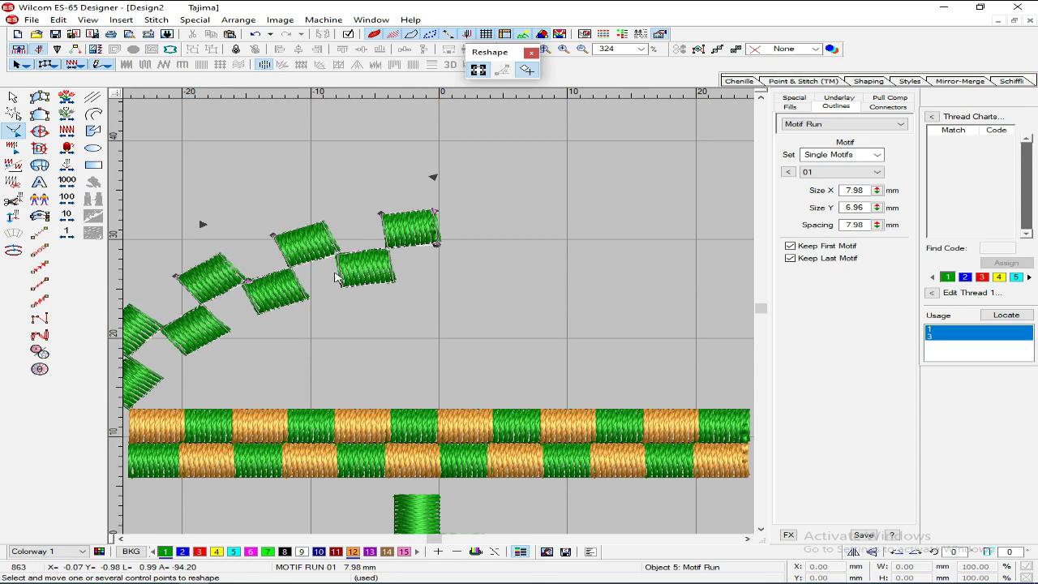
drag(248, 285, 233, 282)
key(shift+z)
key(Escape)
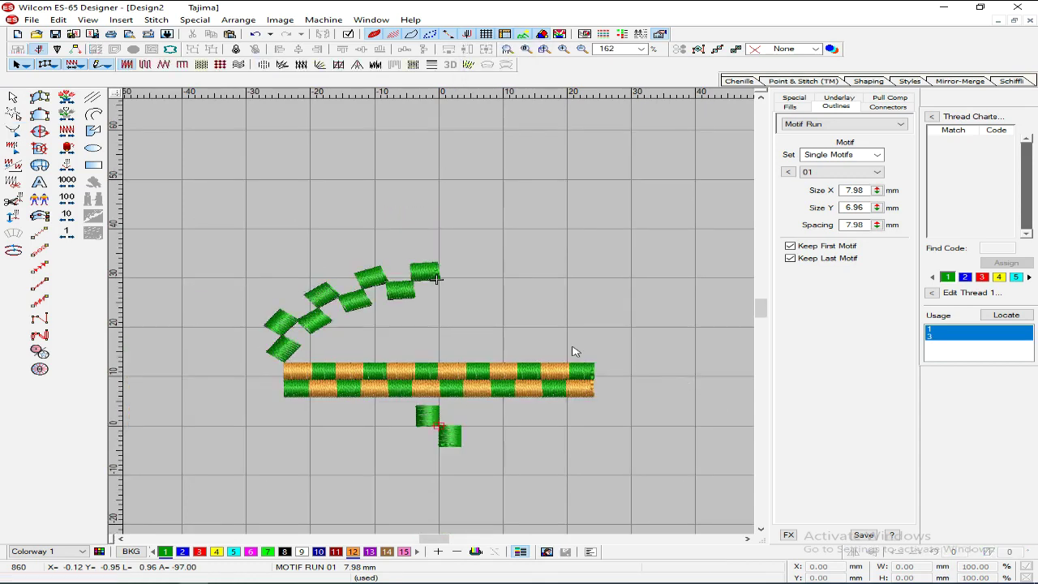
click(368, 286)
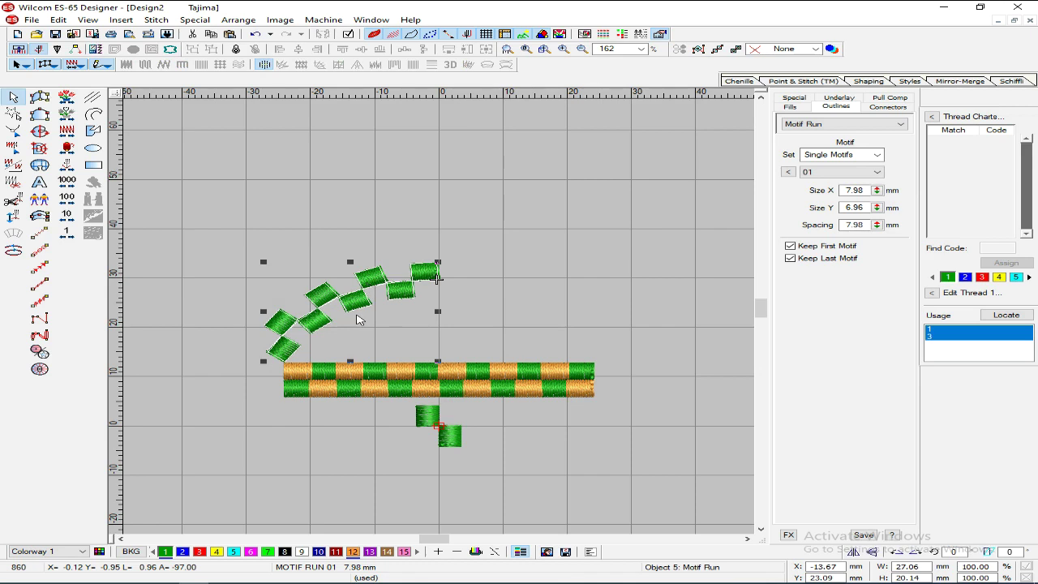
key(h)
drag(335, 300, 339, 304)
key(Return)
key(Escape)
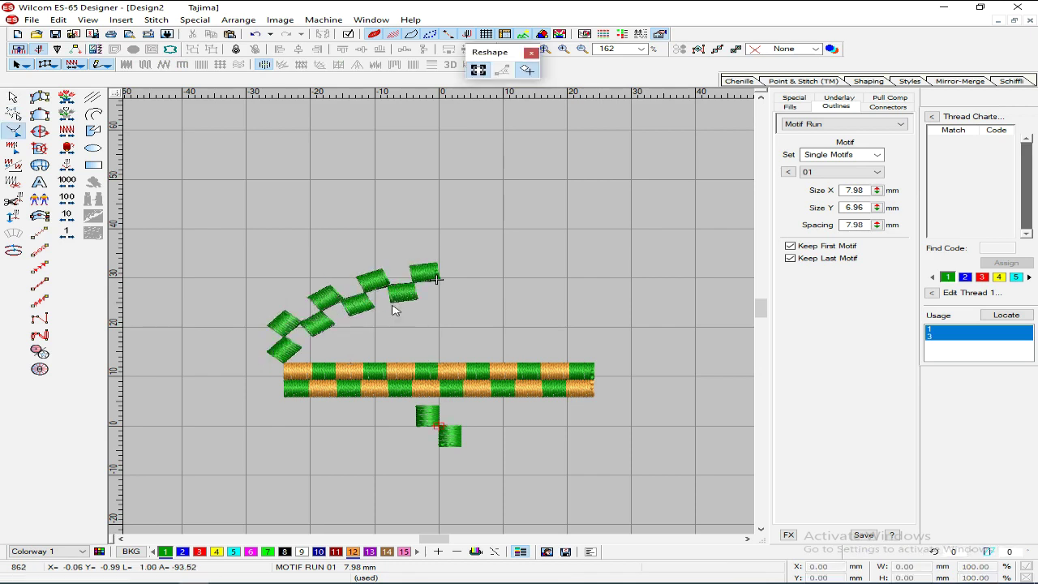
key(Escape)
Travel through the design's stitches with TrueView off to examine the stitching of the half arch and the band
key(b)
drag(527, 236, 219, 418)
key(Up)
key(Up)
key(Up)
key(Up)
key(Up)
key(Up)
key(Up)
key(Up)
key(Up)
key(Up)
key(Up)
key(Up)
key(Up)
key(Up)
key(Up)
key(Up)
key(Up)
key(Up)
key(Up)
key(Up)
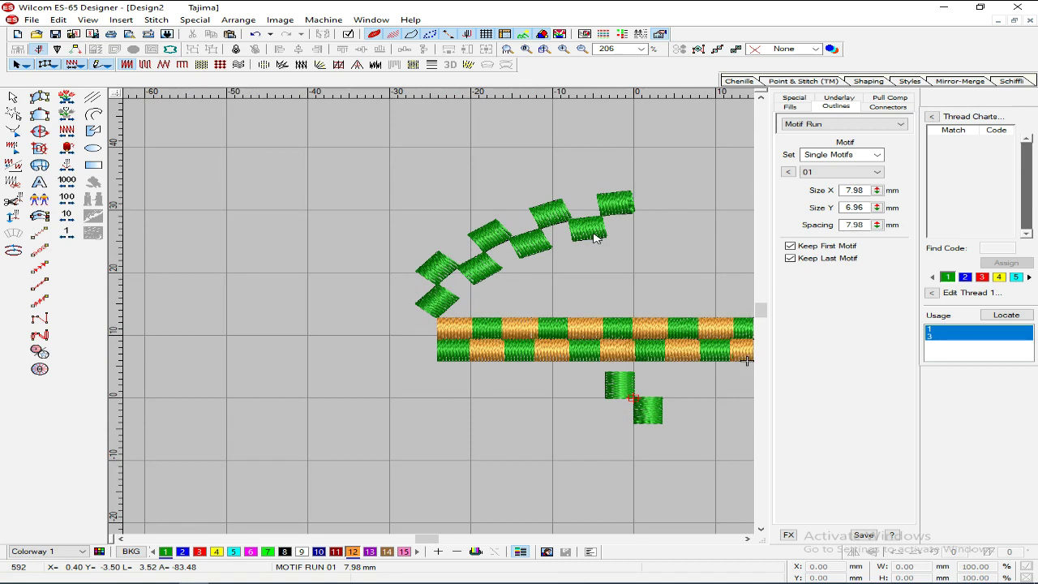
key(t)
key(Up)
key(Up)
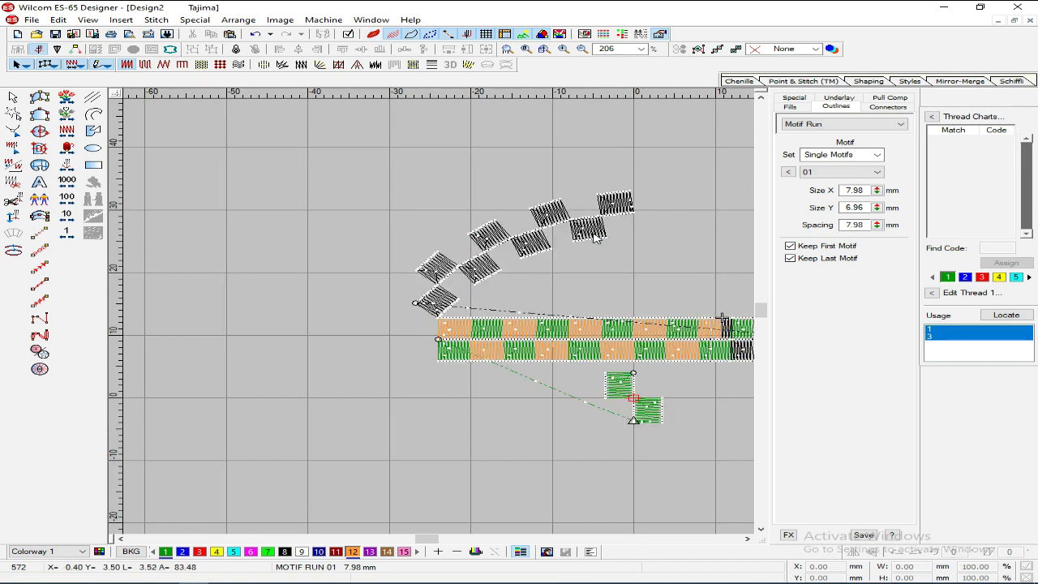
key(Down)
key(Down)
key(Down)
key(Down)
key(Down)
key(Down)
key(Down)
key(Down)
key(Up)
key(Up)
key(Up)
key(Up)
key(Up)
key(Right)
key(Right)
key(Right)
key(Right)
key(Right)
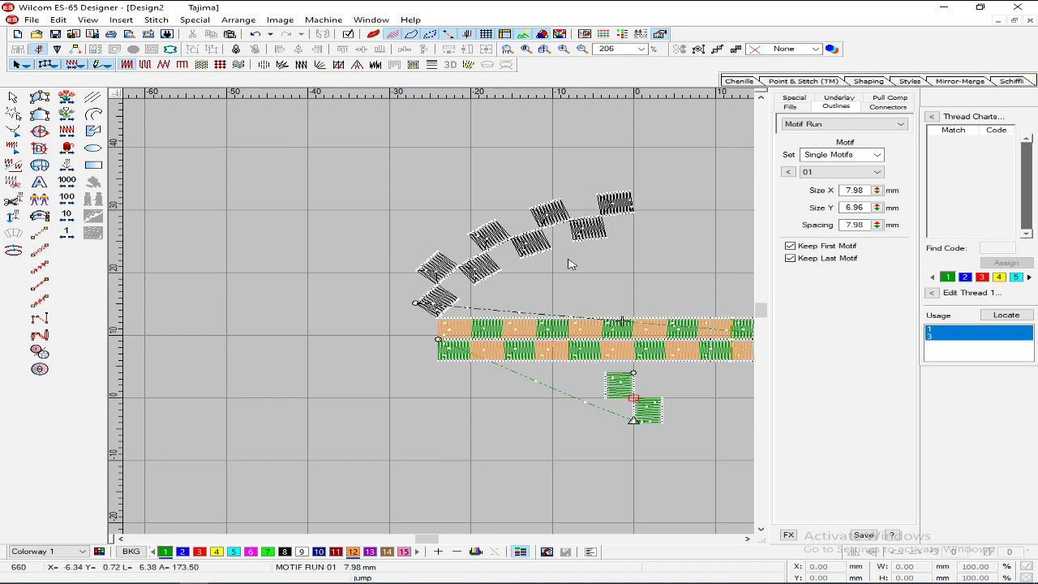
Digitize a satin Complex Fill about 27 by 17 mm, bounded by the half arch's centre curve, the band's upper edge and the centre line
key(b)
drag(397, 171, 720, 438)
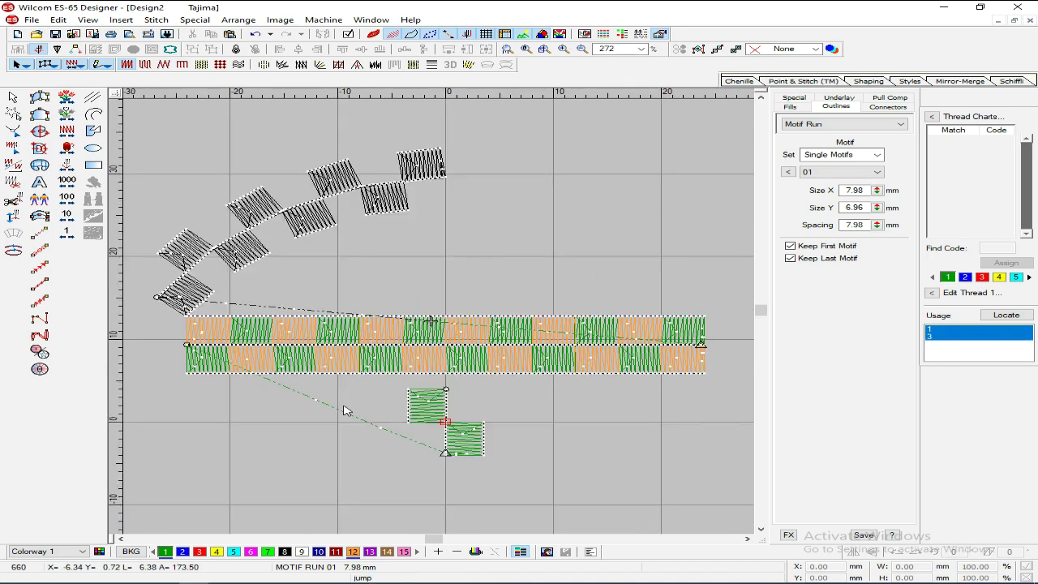
click(40, 131)
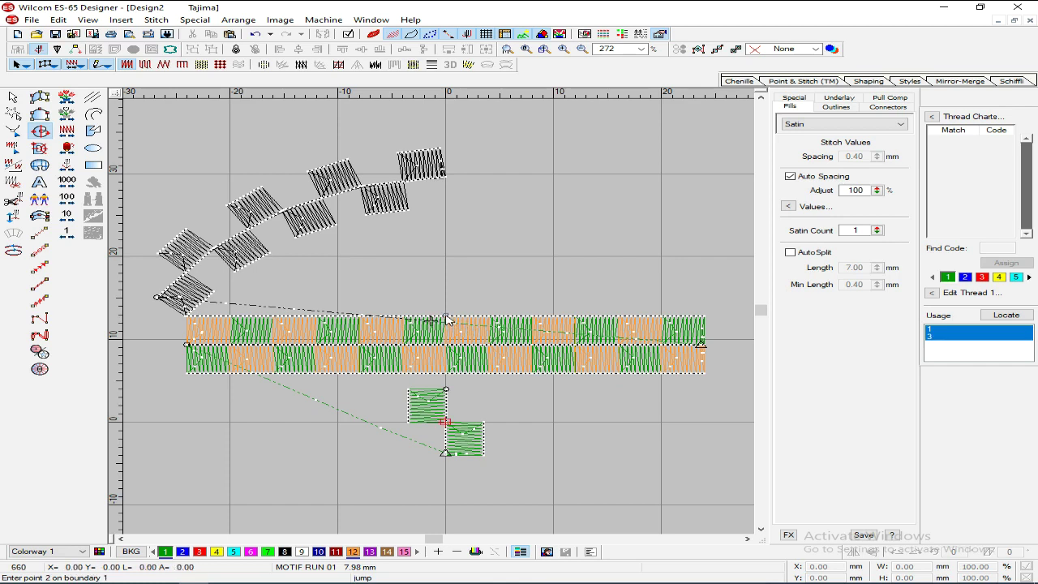
click(448, 177)
scroll(287, 322, left, 3)
click(299, 310)
key(BackSpace)
key(BackSpace)
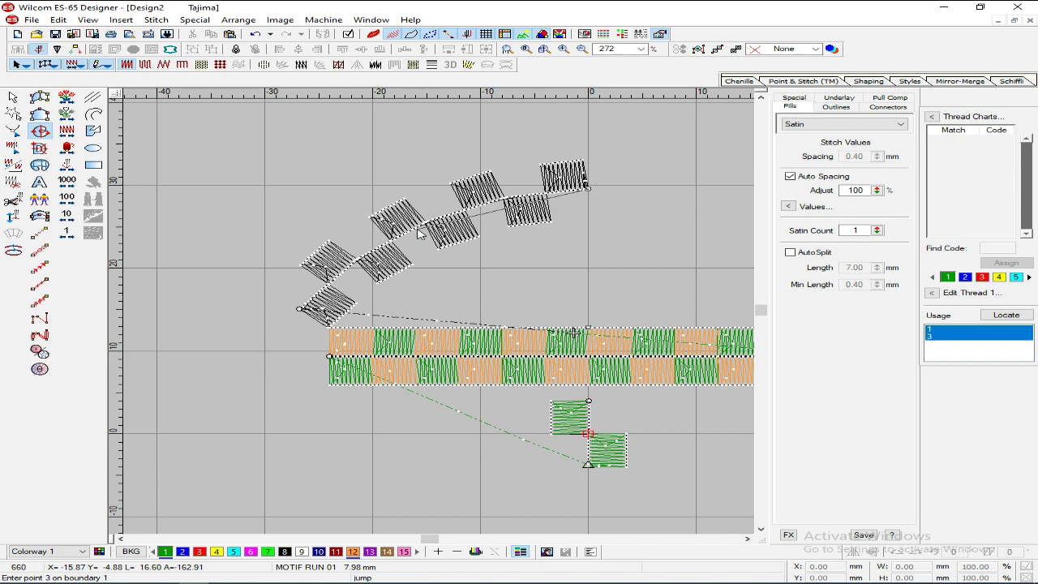
click(404, 234)
click(304, 311)
click(330, 329)
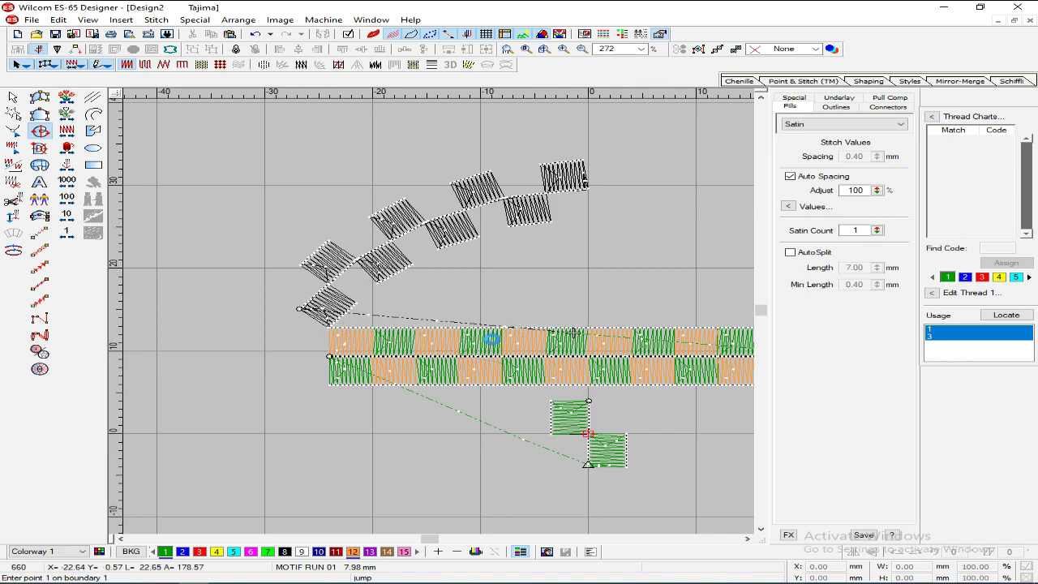
key(Return)
key(Escape)
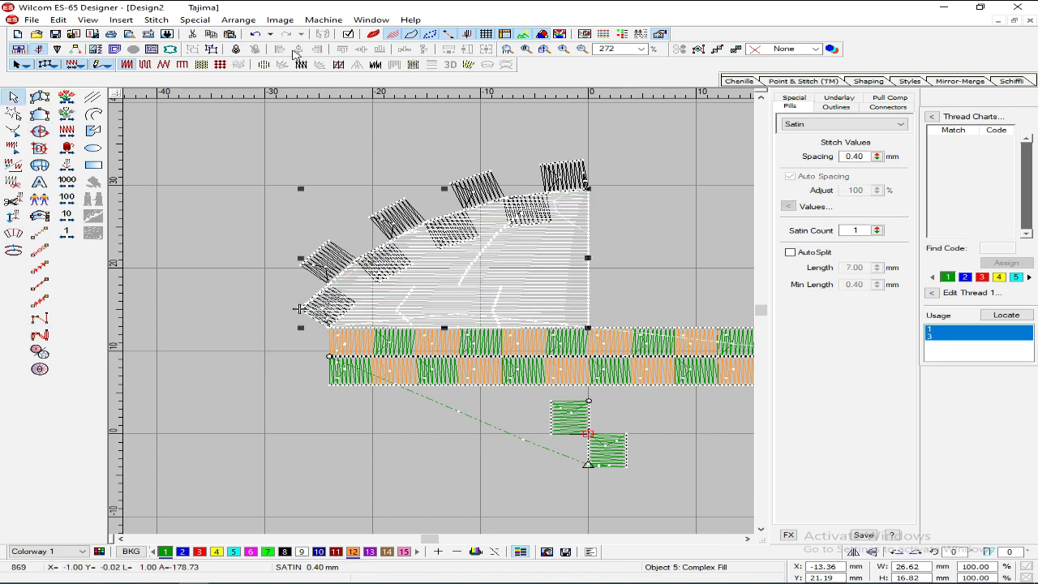
Turn TrueView on to view the half arch with its satin fill
click(376, 36)
key(shift+z)
key(z)
key(z)
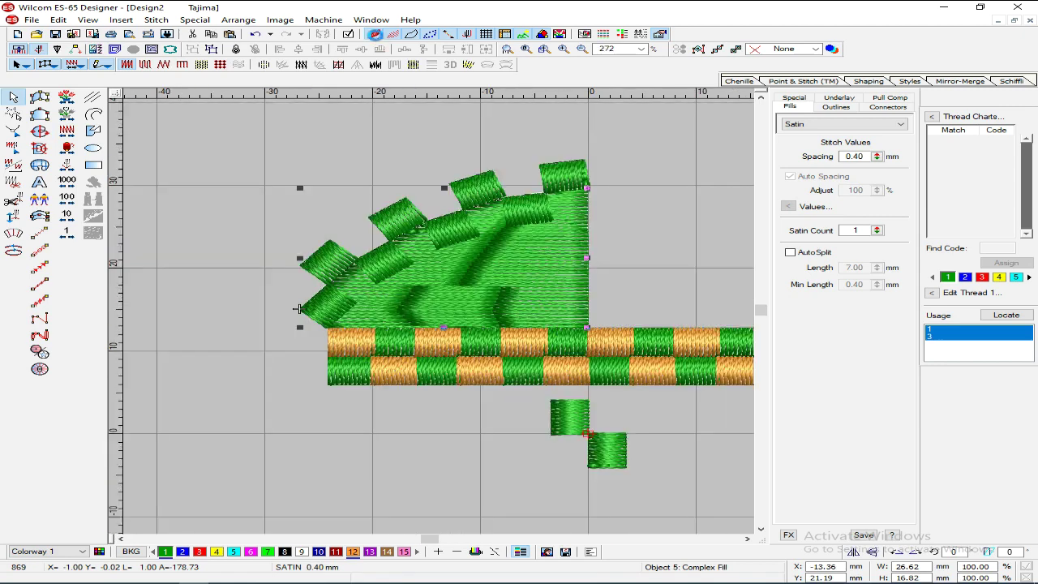
Convert the half arch's fill to Stipple with 1.50 mm stitch length and 1.5 mm loop spacing, and stretch it to about 25.1 by 15.5 mm
click(375, 34)
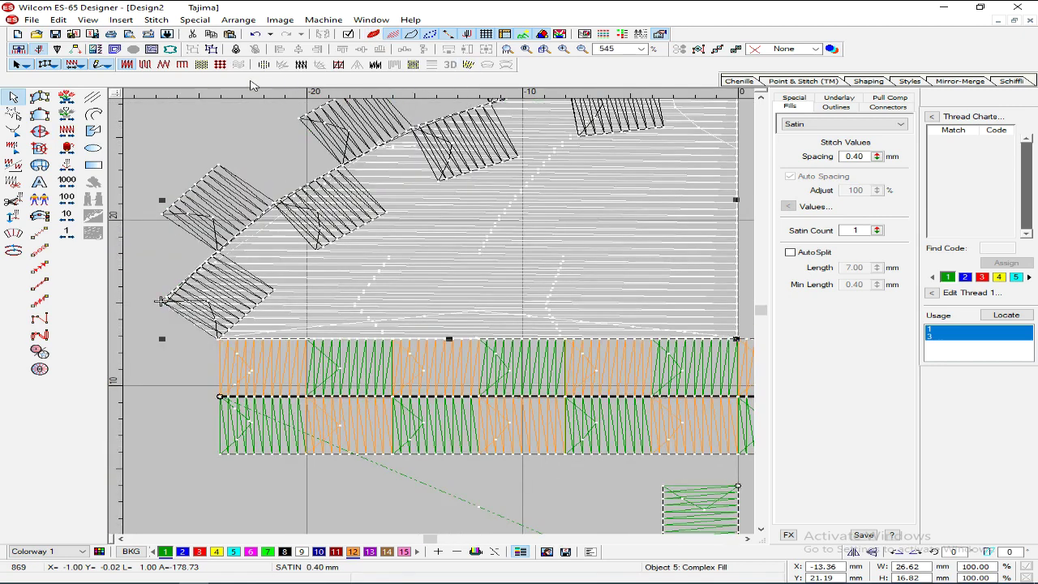
click(156, 52)
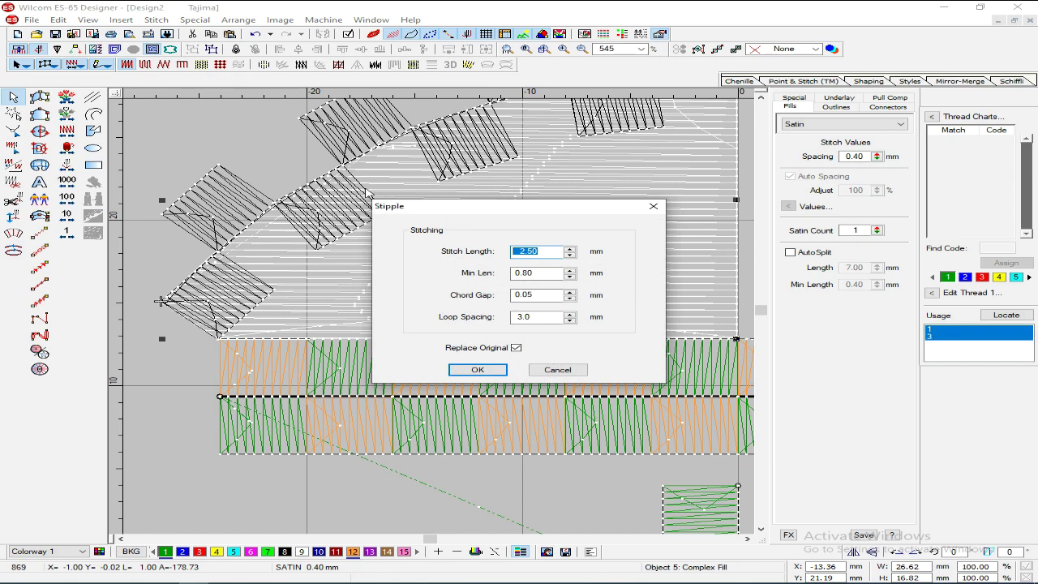
text(1)
drag(545, 317, 427, 323)
text(1)
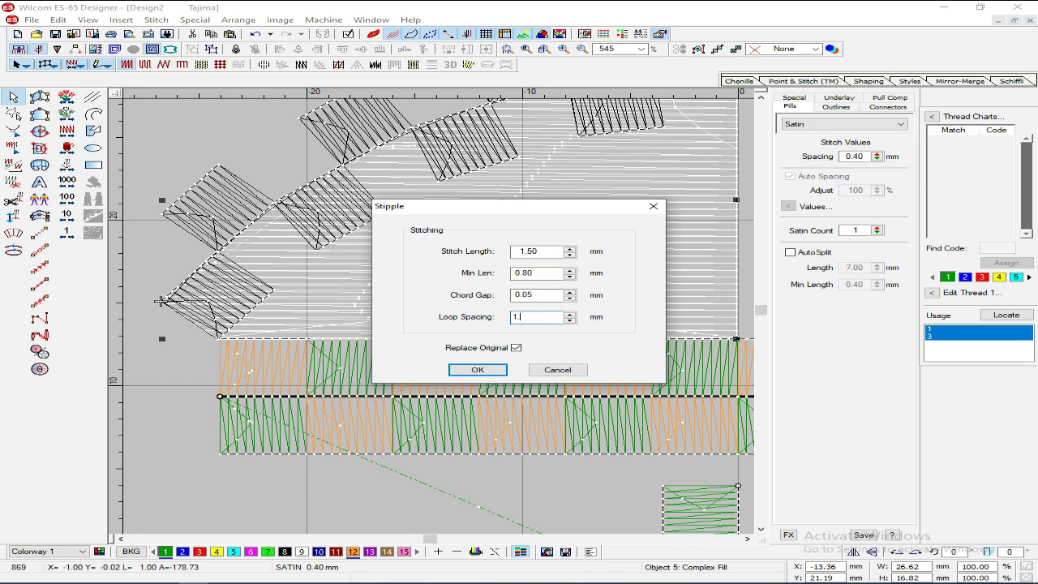
text(.5)
key(Return)
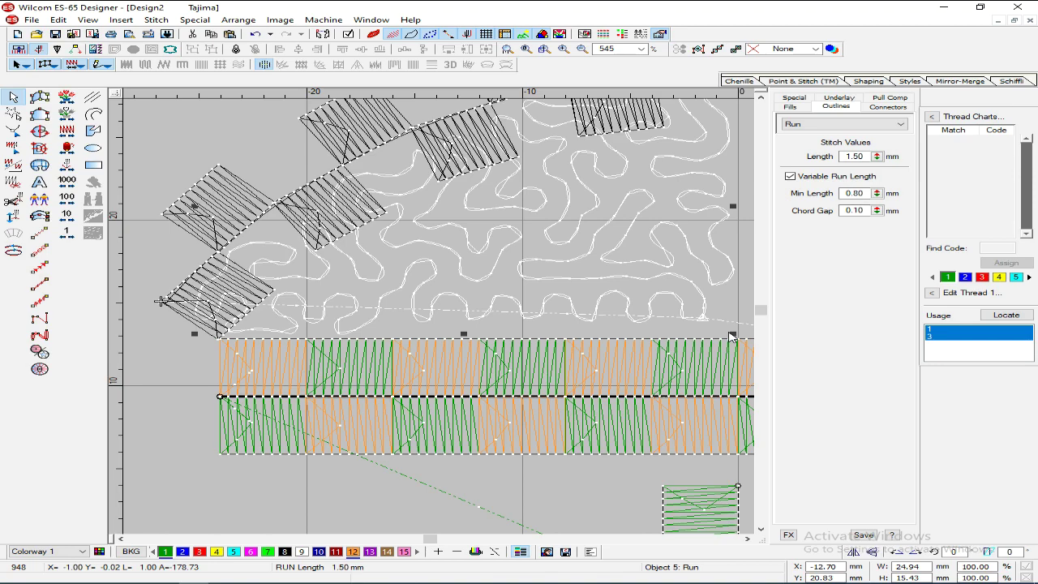
drag(732, 334, 588, 328)
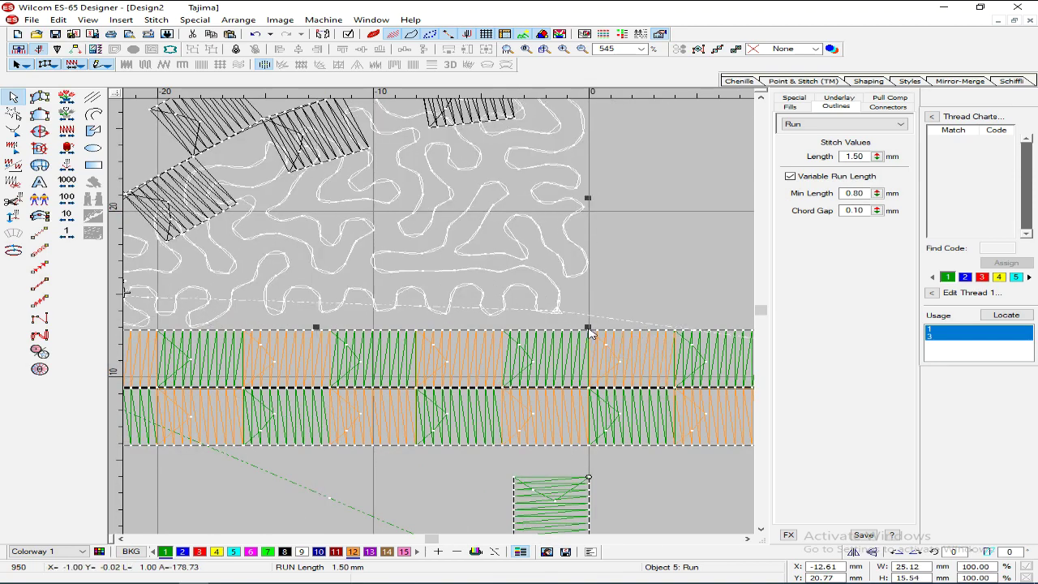
scroll(480, 338, down, 1)
key(Down)
key(Down)
key(Down)
key(Down)
key(Down)
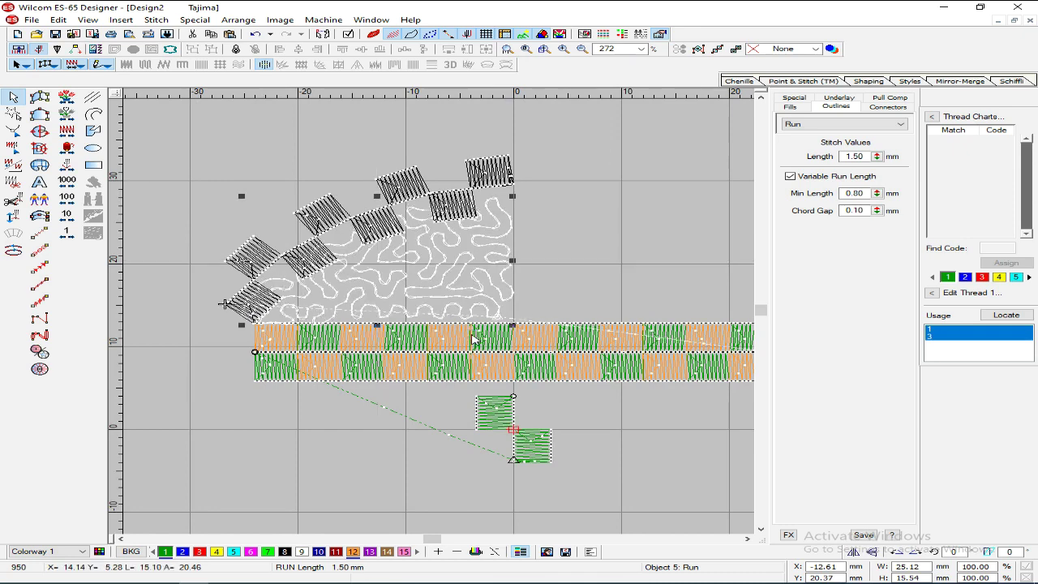
key(ctrl+z)
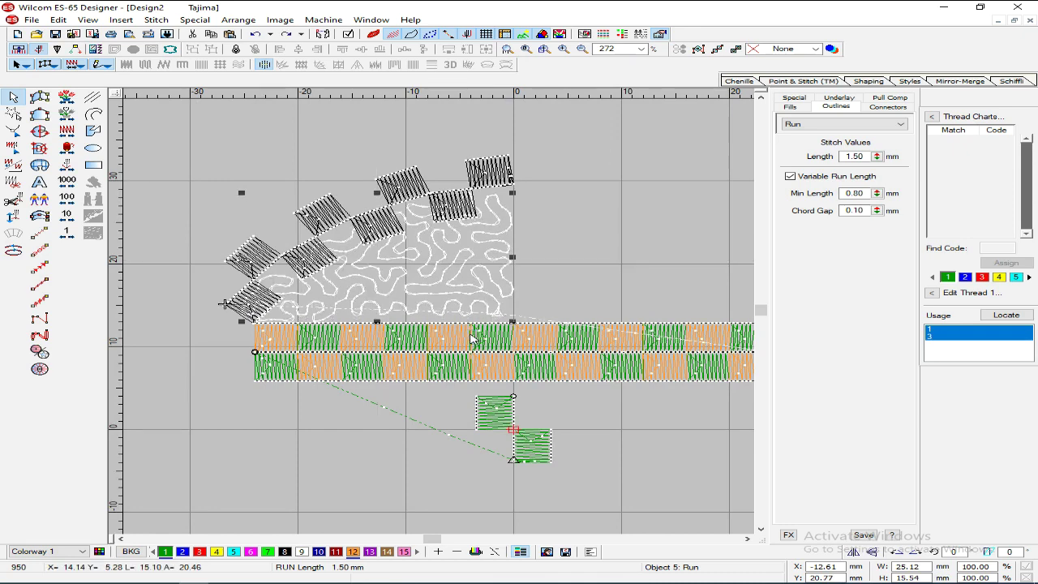
Adjust the stipple's upper and lower extents to a height of about 15.8 mm between the half arch's blocks and the band
drag(382, 193, 378, 187)
key(Escape)
scroll(474, 329, down, 2)
scroll(475, 329, up, 1)
scroll(472, 329, up, 2)
click(292, 264)
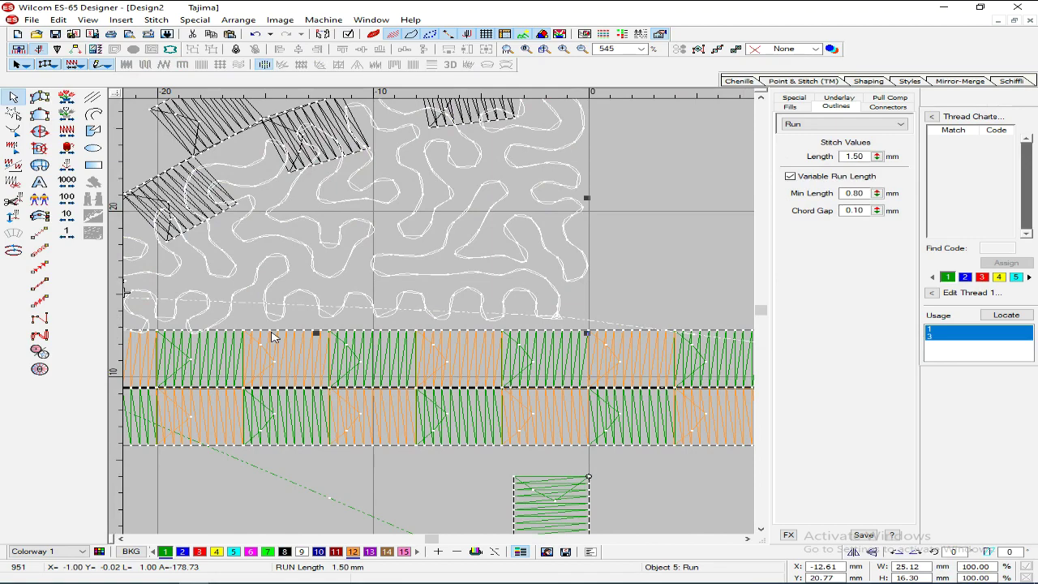
drag(318, 332, 321, 326)
key(Escape)
scroll(442, 294, down, 2)
scroll(450, 289, up, 1)
Recolour the half arch's stipple run with thread colour 12
click(482, 289)
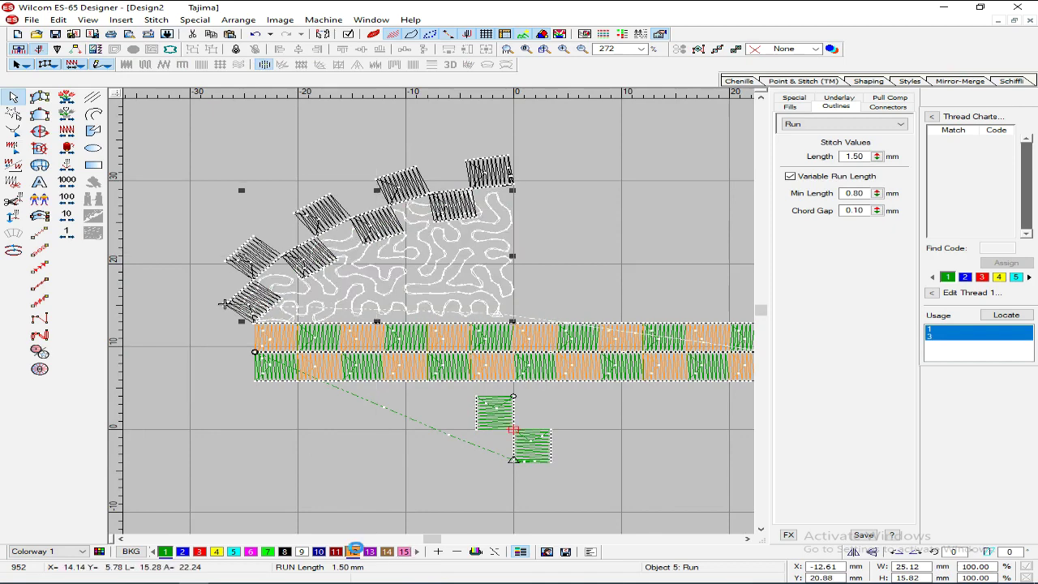
key(Tab)
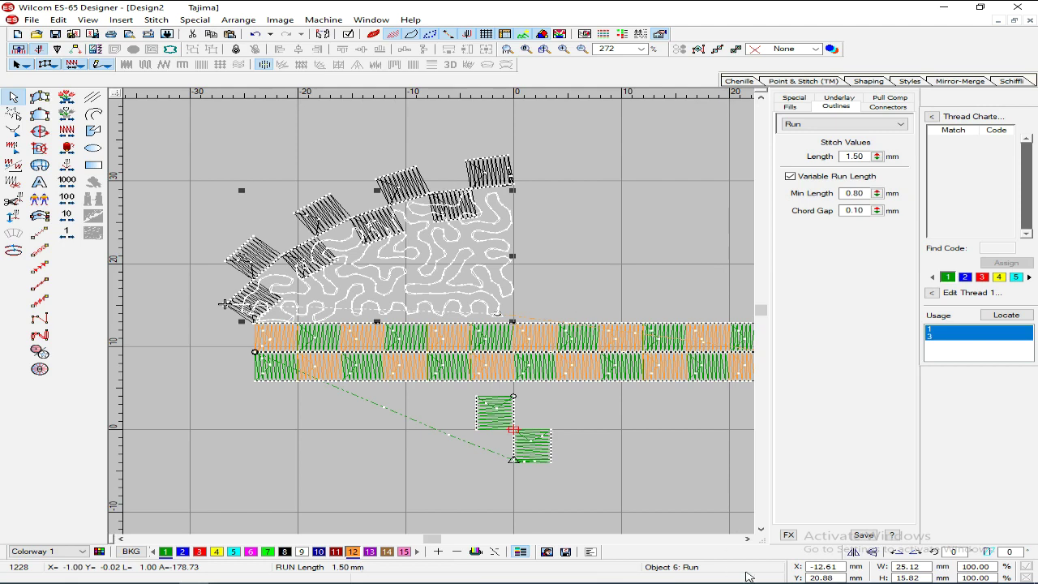
key(Delete)
Duplicate the half arch of blocks together with its stipple, place the copy at X 13.38 mm and mirror it horizontally
click(407, 196)
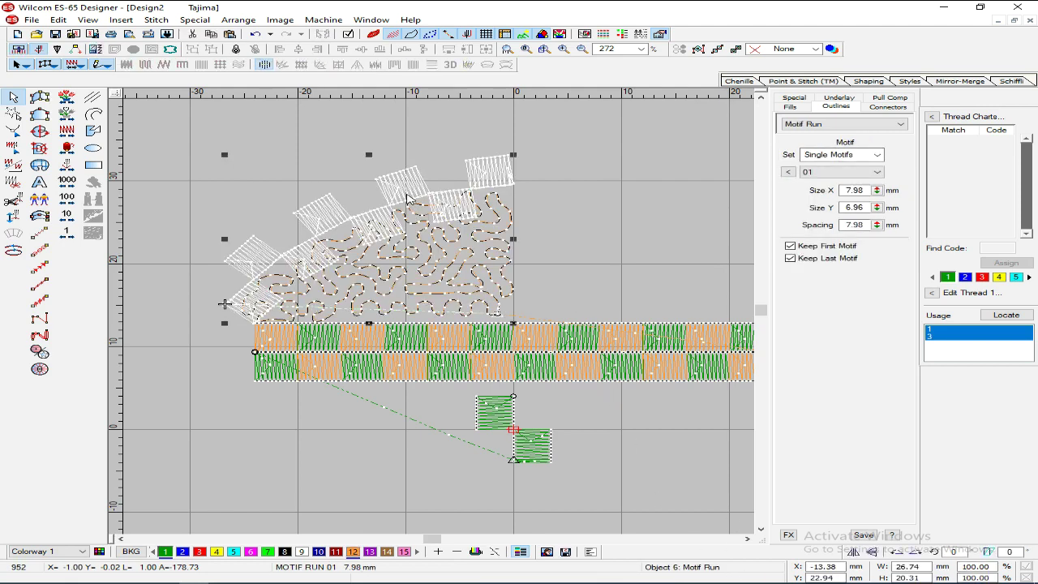
click(420, 294)
ctrl+click(421, 189)
ctrl+click(463, 240)
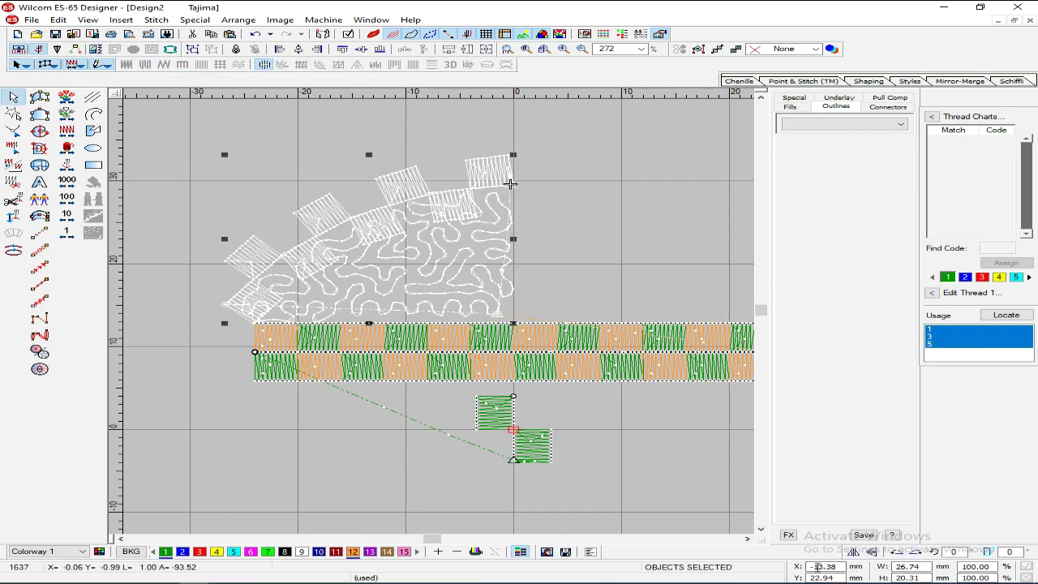
drag(509, 185, 751, 185)
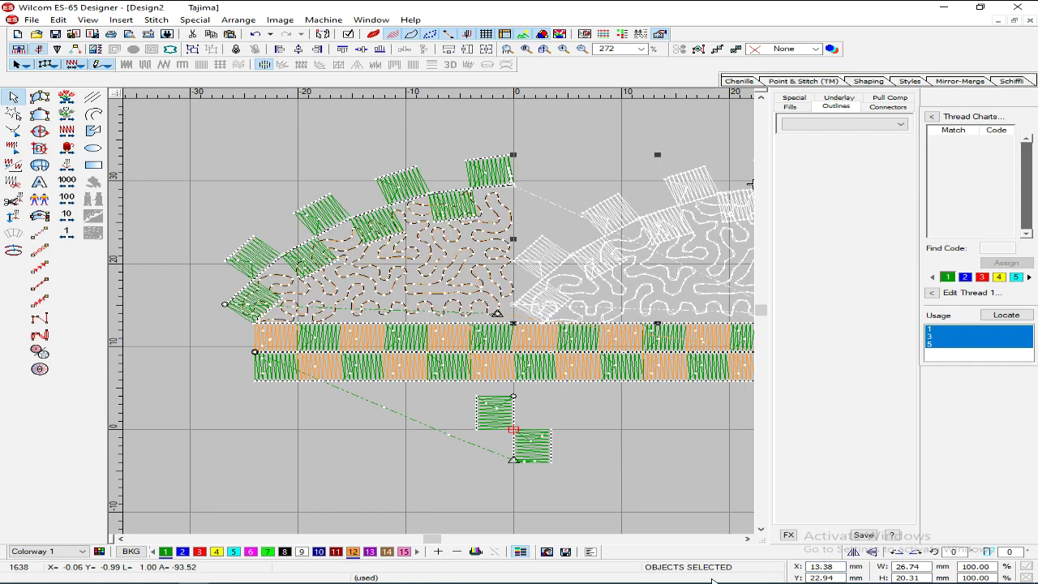
click(853, 552)
key(shift+z)
click(528, 181)
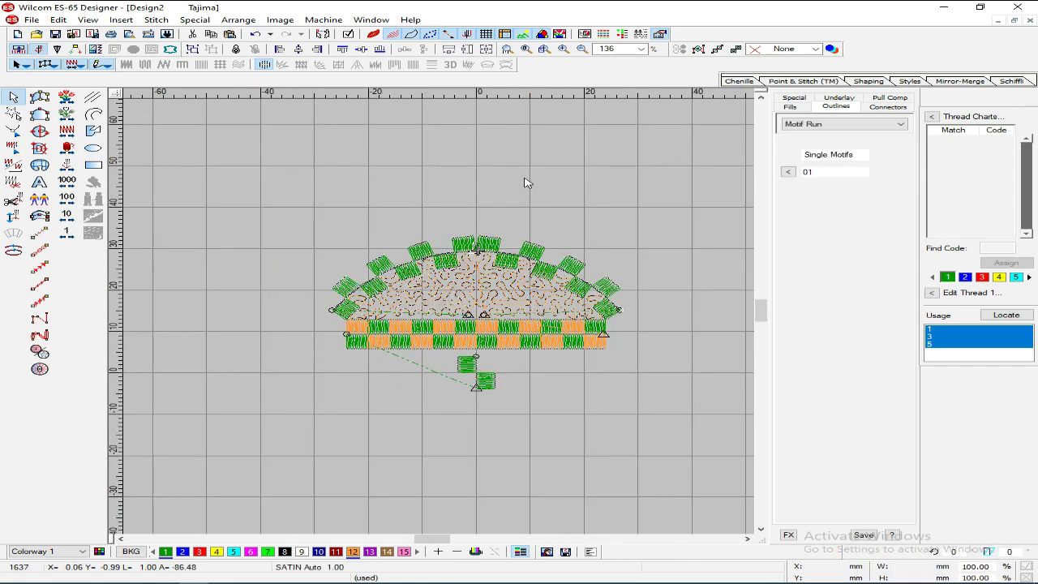
click(241, 20)
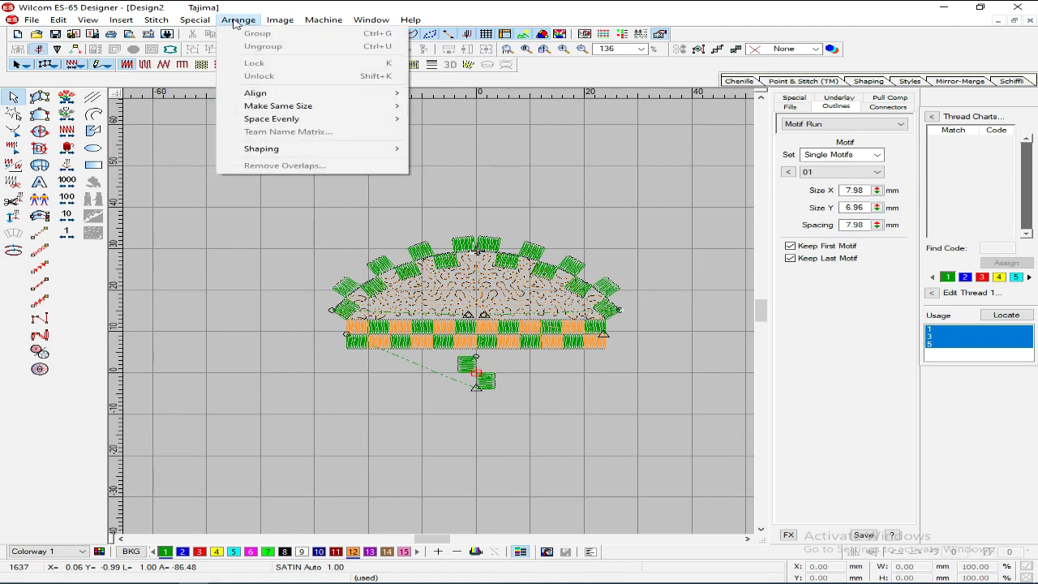
mouse_move(279, 20)
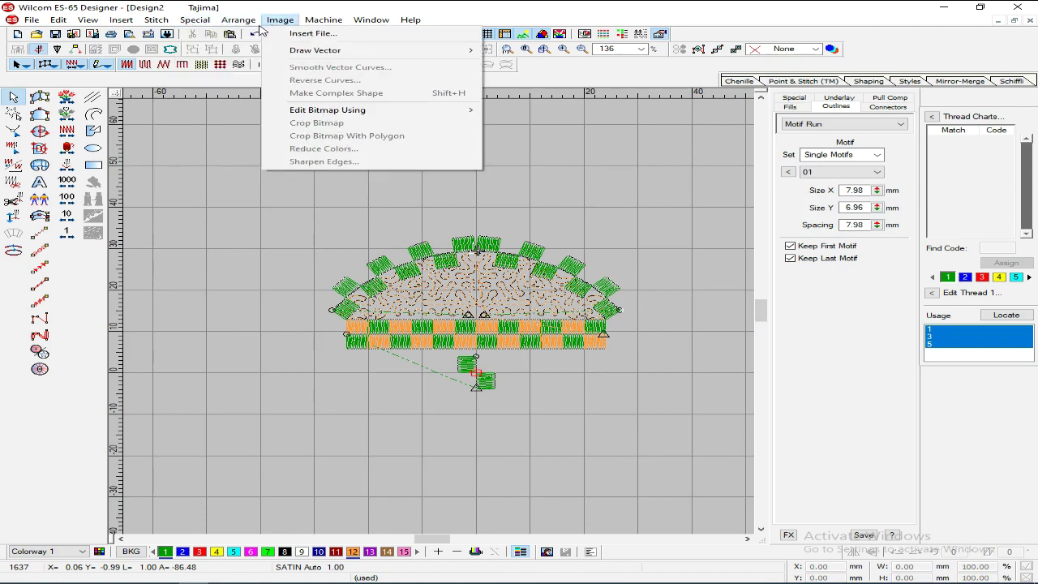
click(631, 88)
Hide the connectors and turn TrueView on to view the complete arch and band at full size
click(447, 35)
key(0)
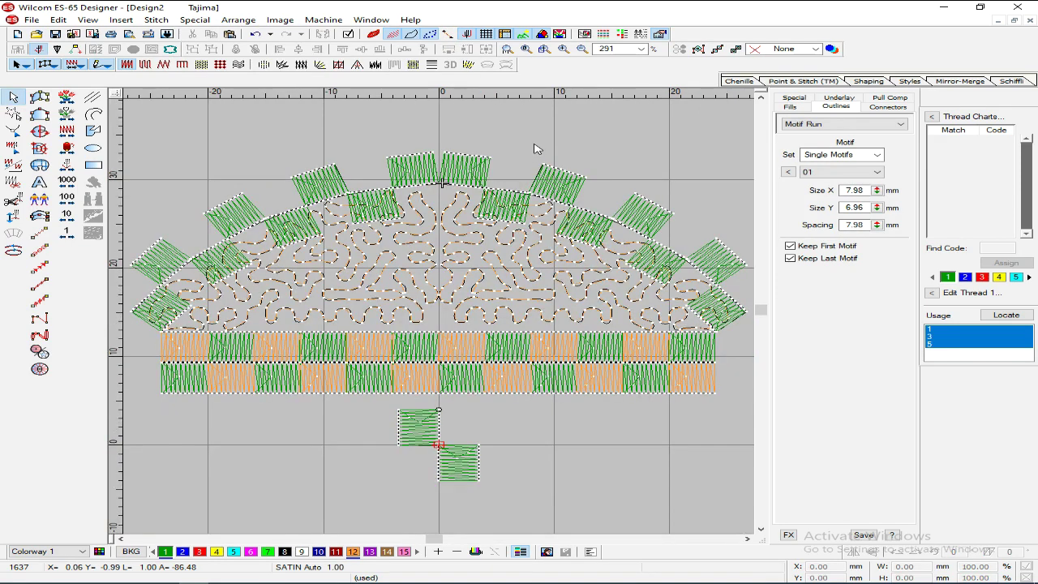
click(373, 34)
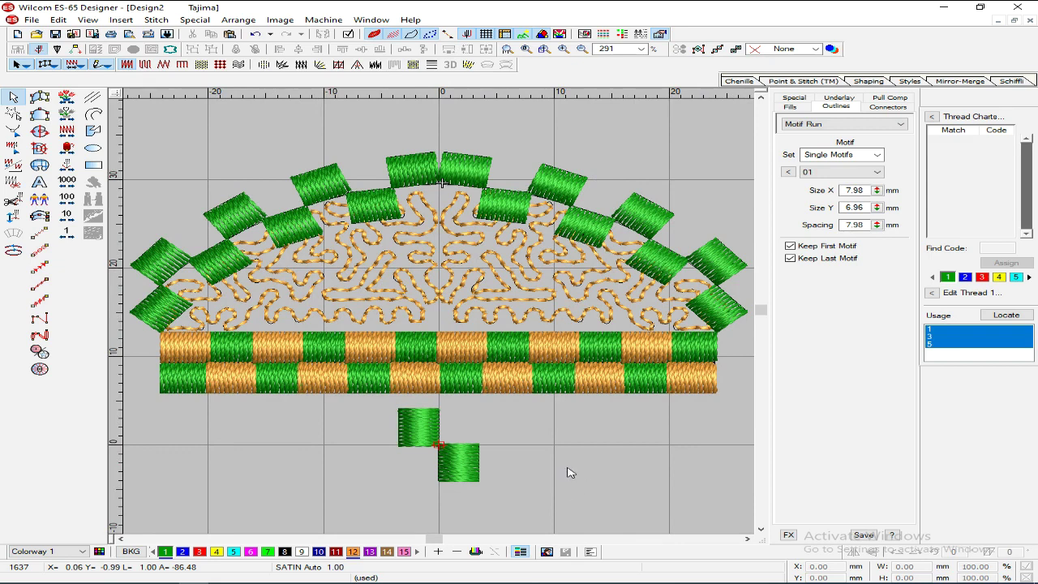
Delete the two original satin motif blocks below the checkerboard band
key(Delete)
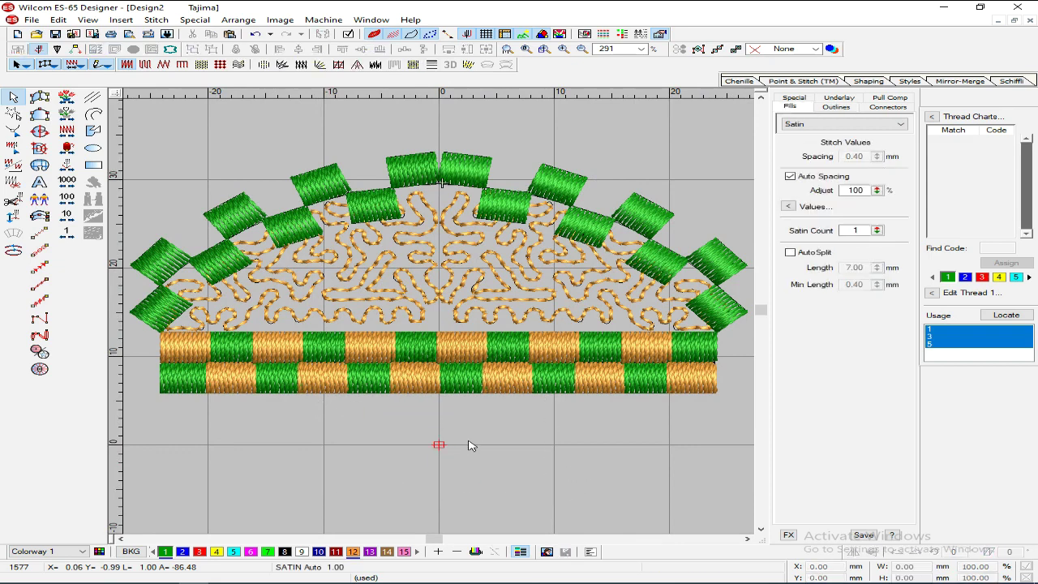
scroll(470, 445, up, 2)
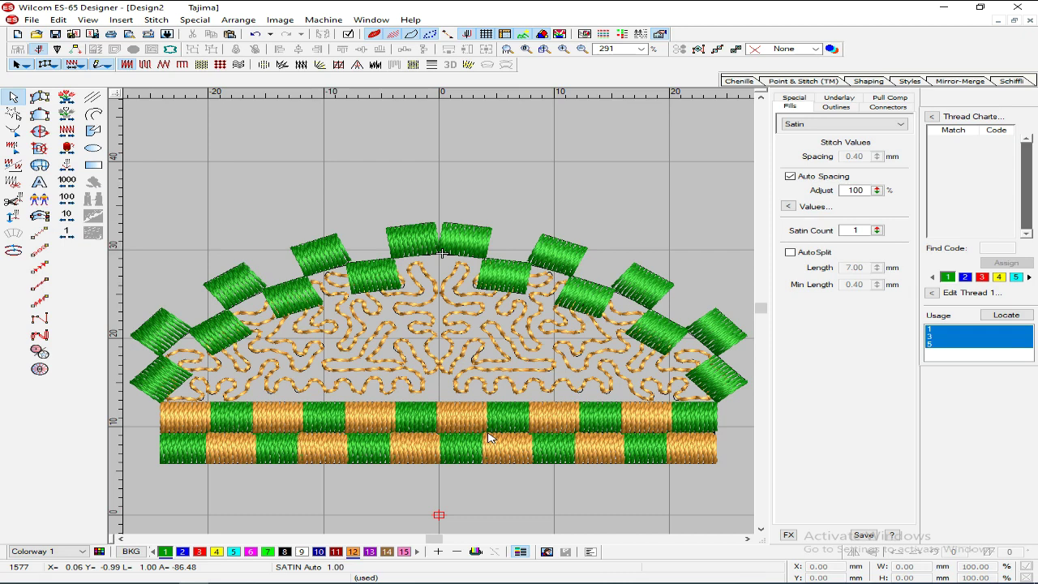
click(332, 270)
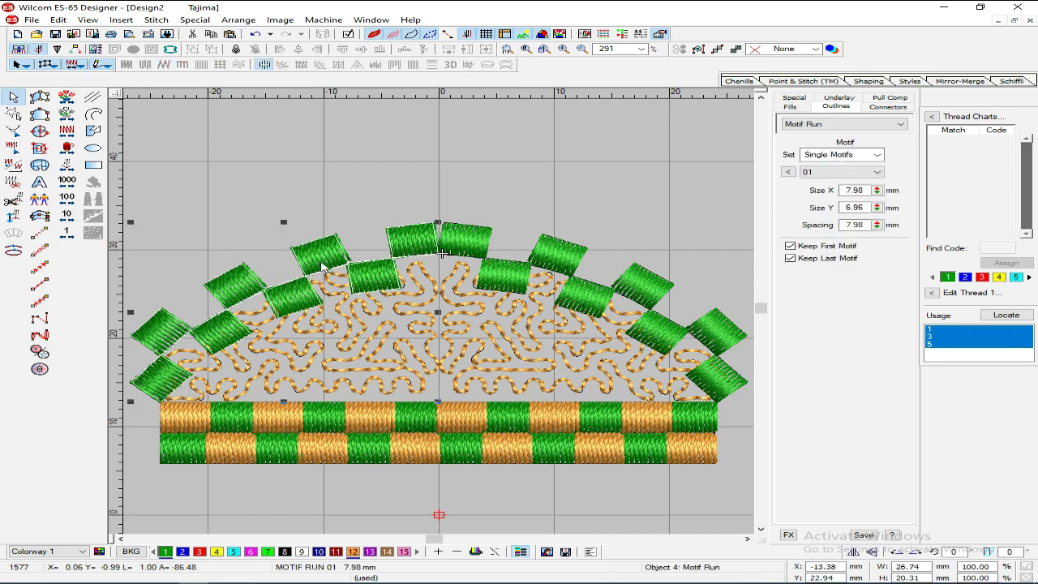
click(15, 251)
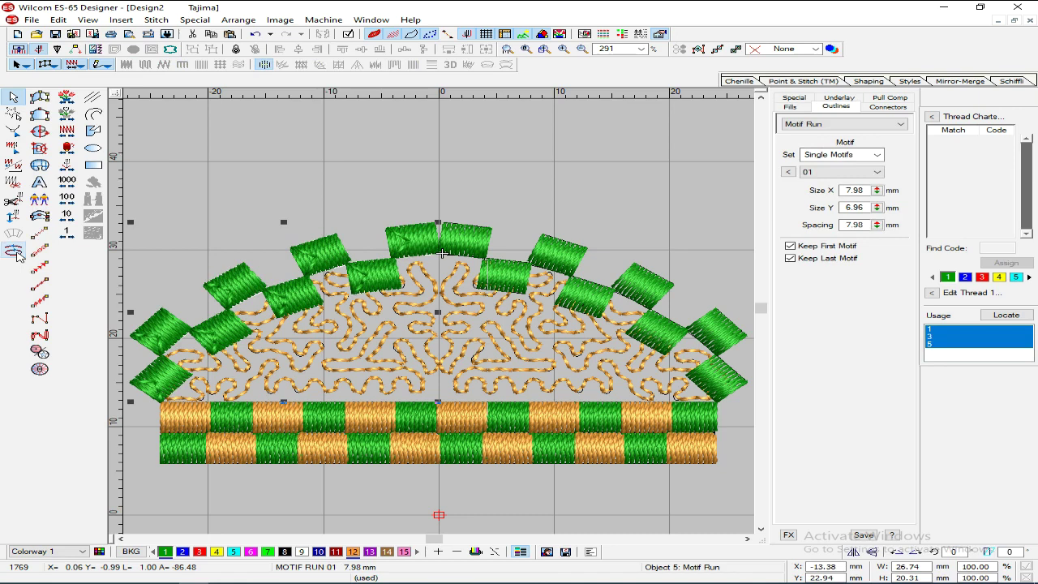
key(h)
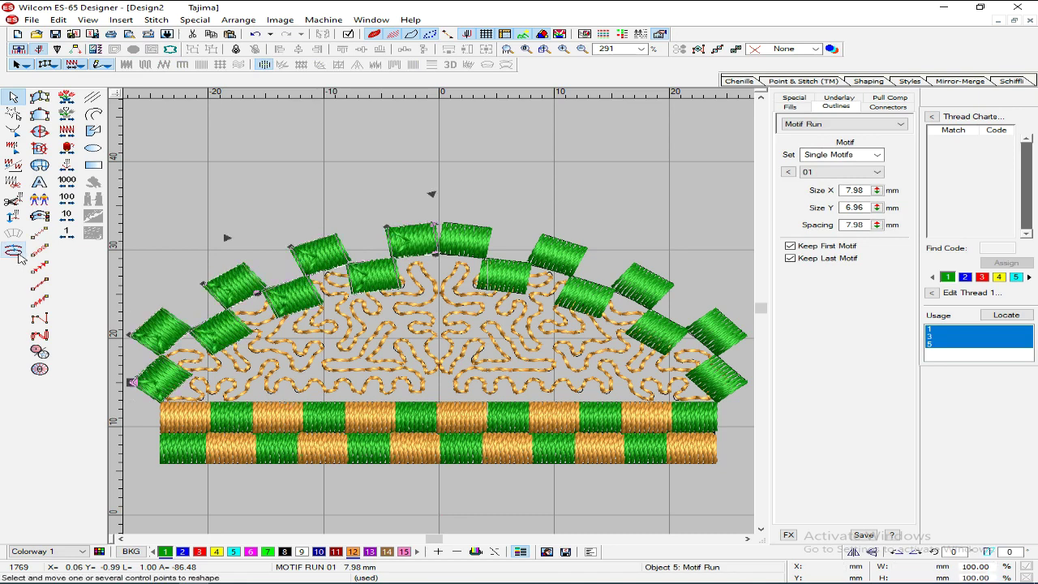
drag(439, 255, 440, 254)
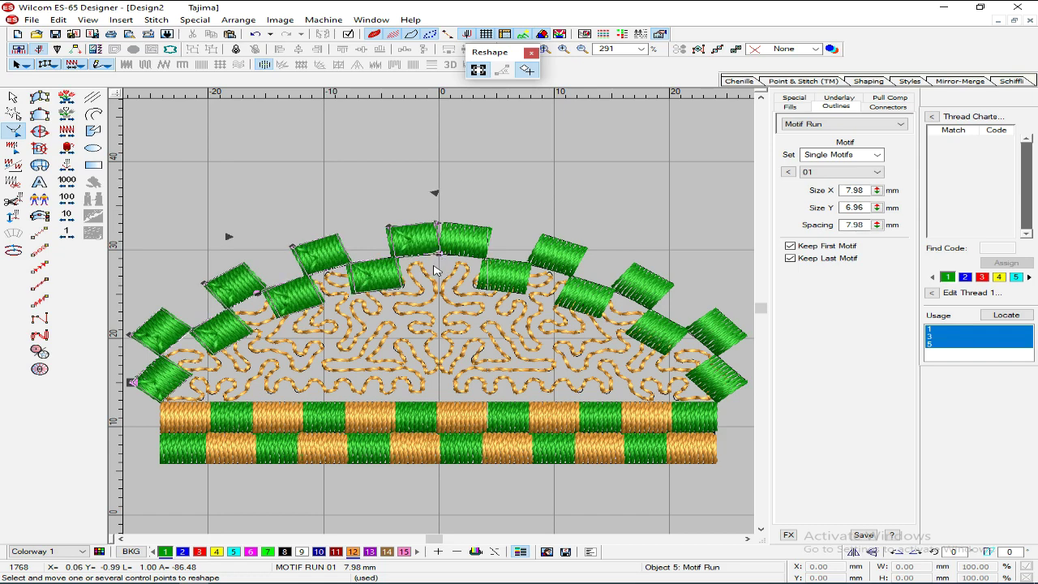
key(ctrl+z)
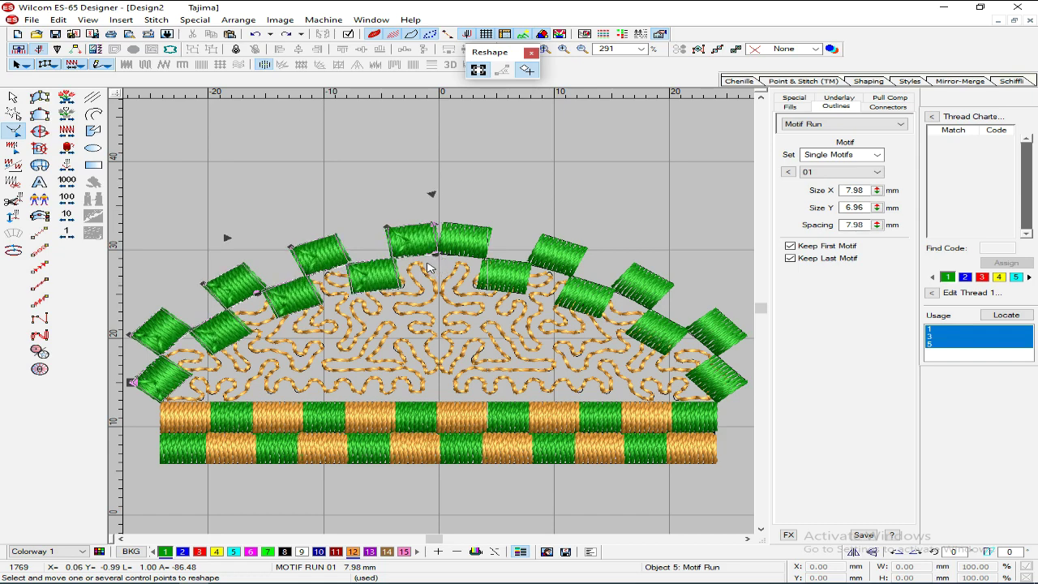
click(319, 189)
key(Escape)
click(405, 246)
key(Delete)
key(f)
click(575, 289)
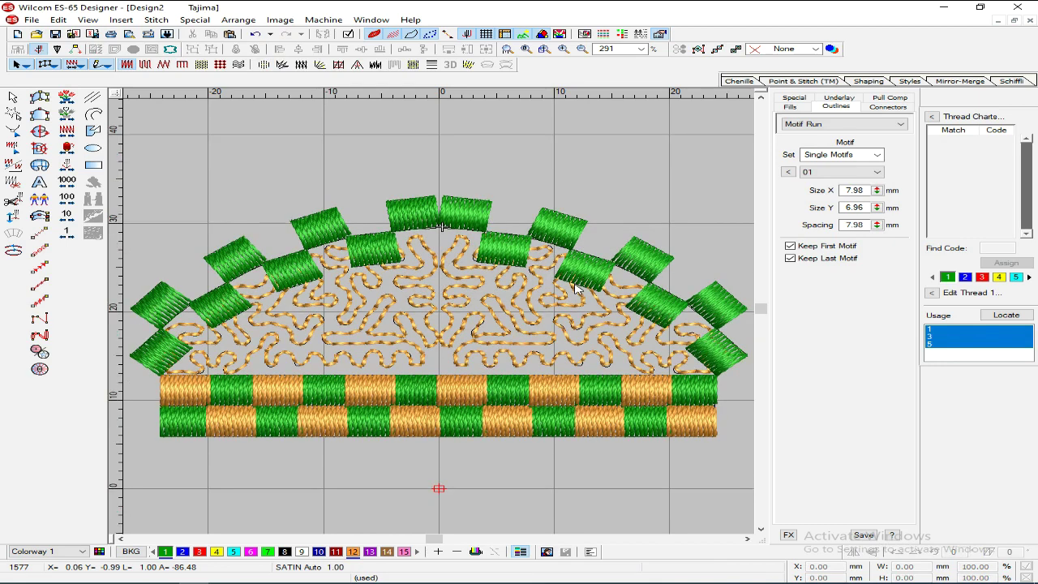